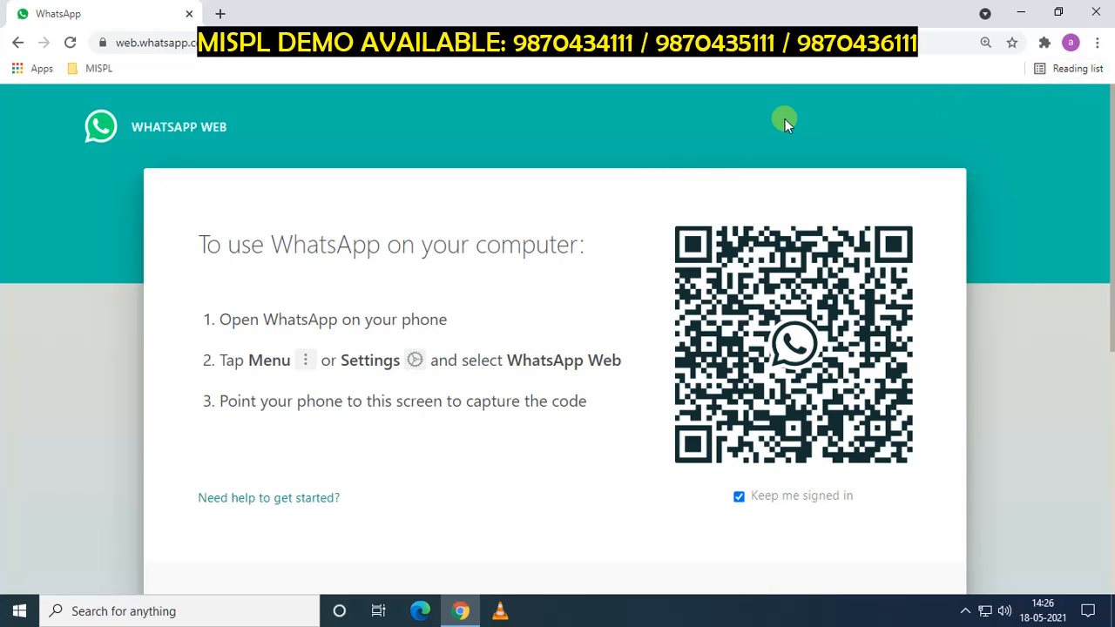
Check Chrome's version on the About Chrome page, then close the browser.
click(1097, 48)
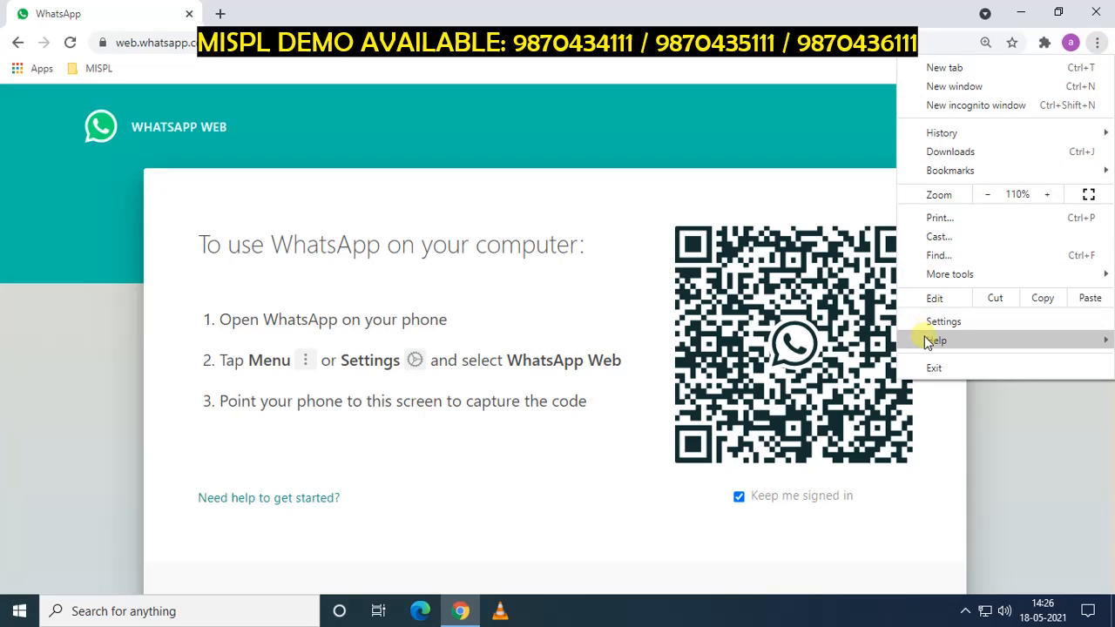
mouse_move(926, 341)
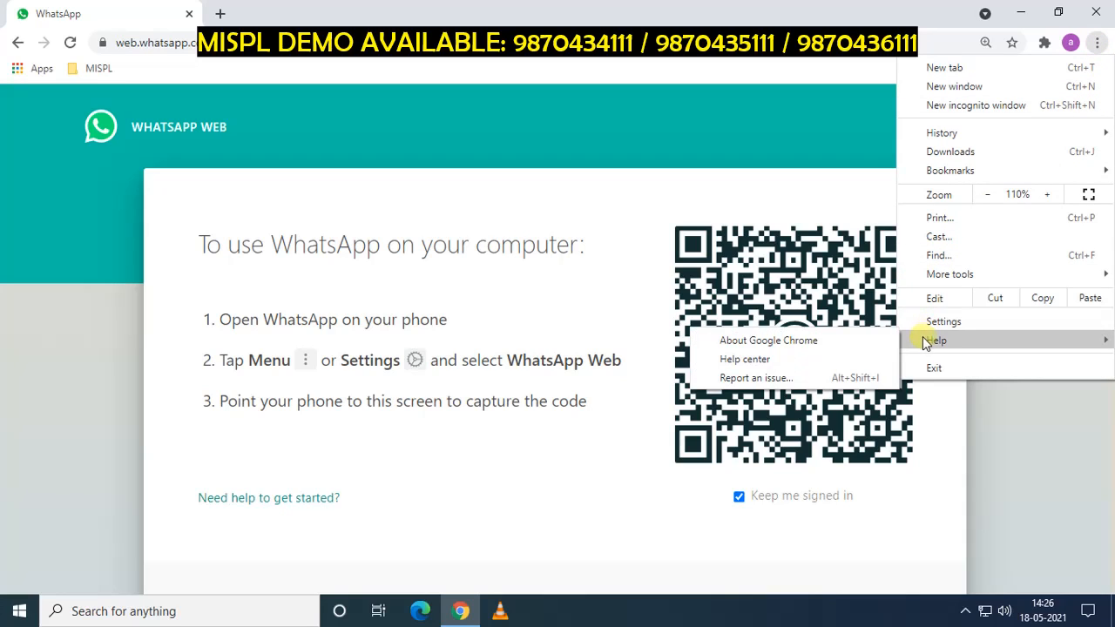
click(830, 353)
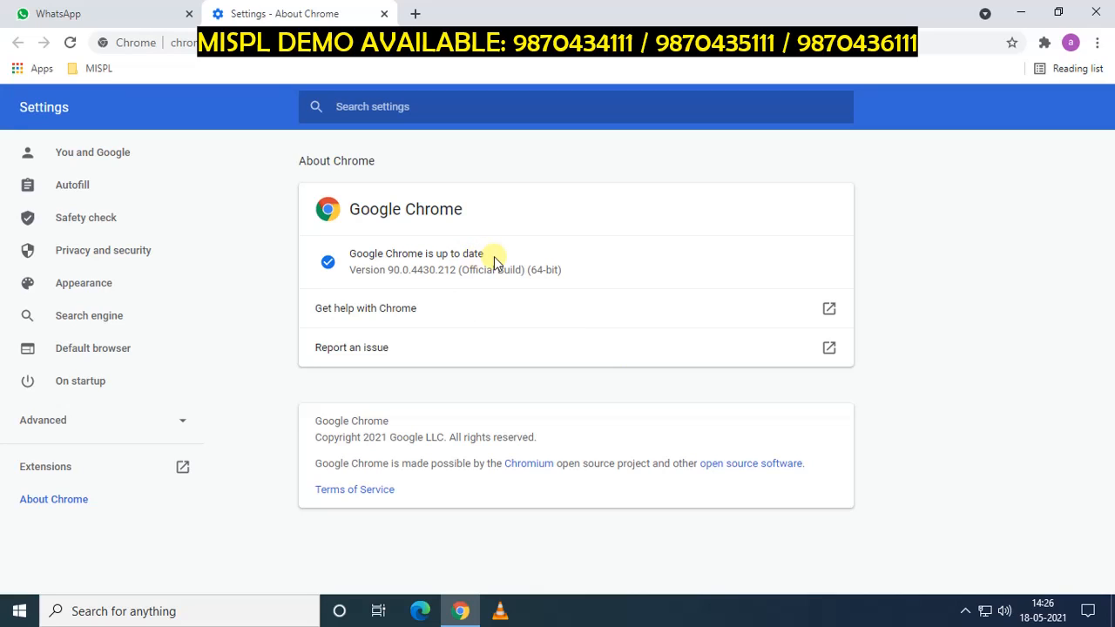
click(383, 14)
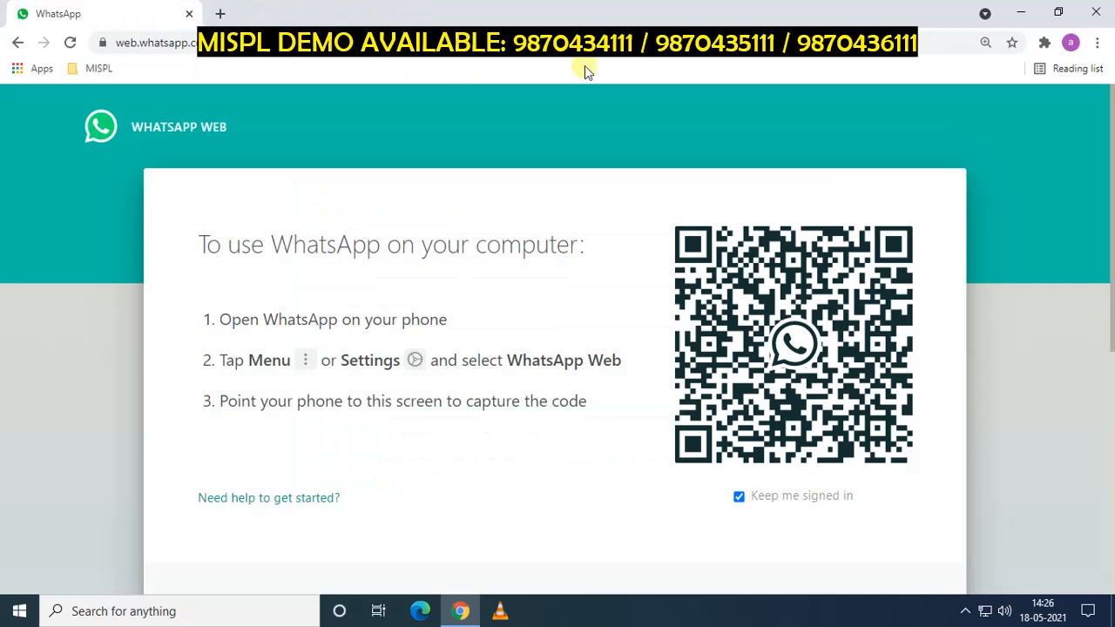
click(1099, 10)
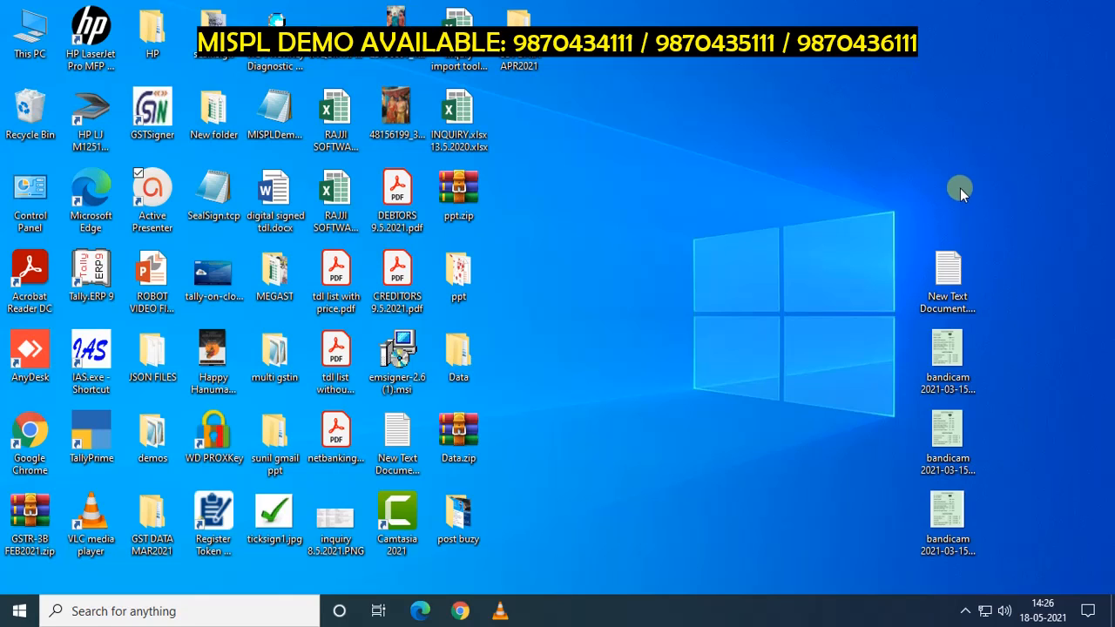
Launch TallyPrime and log in to A to Z Plywood & Co. Demo with the user's password.
click(90, 438)
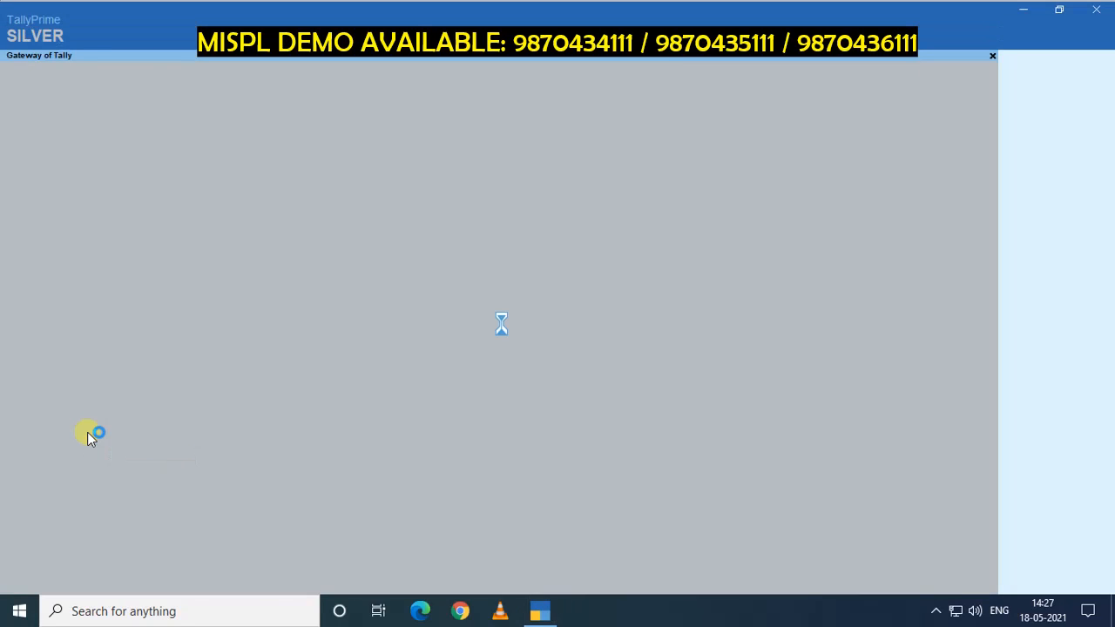
key(Return)
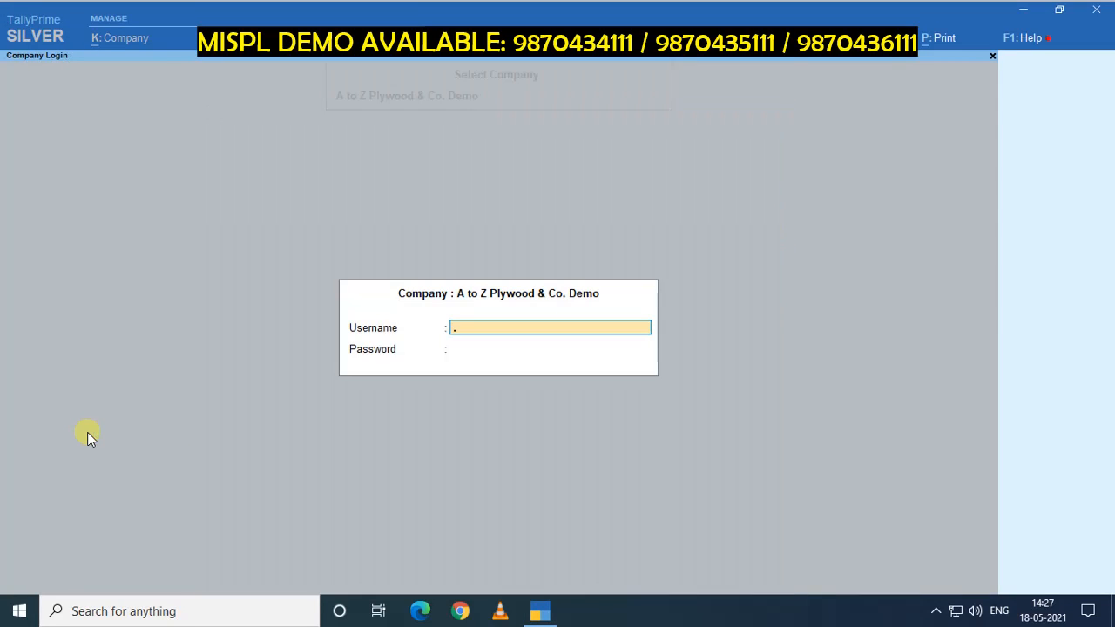
text(a)
key(Return)
key(Return)
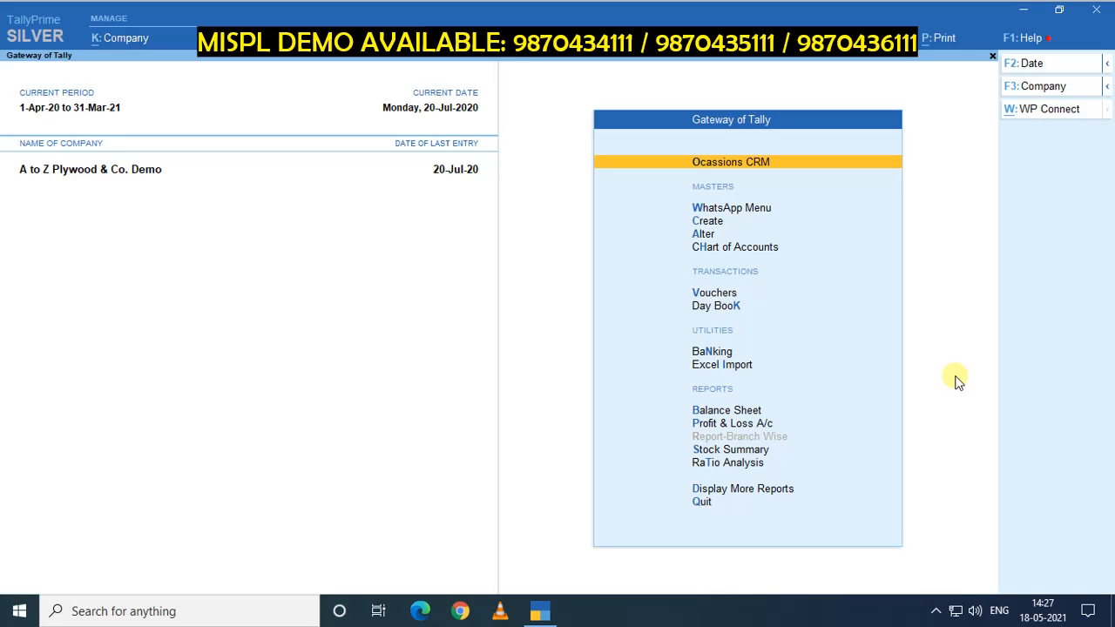
In TDL Add-On Features, set Enable WhatsApp Messaging and Reporting to Yes with two reporting numbers.
key(ctrl)
key(ctrl+alt+t)
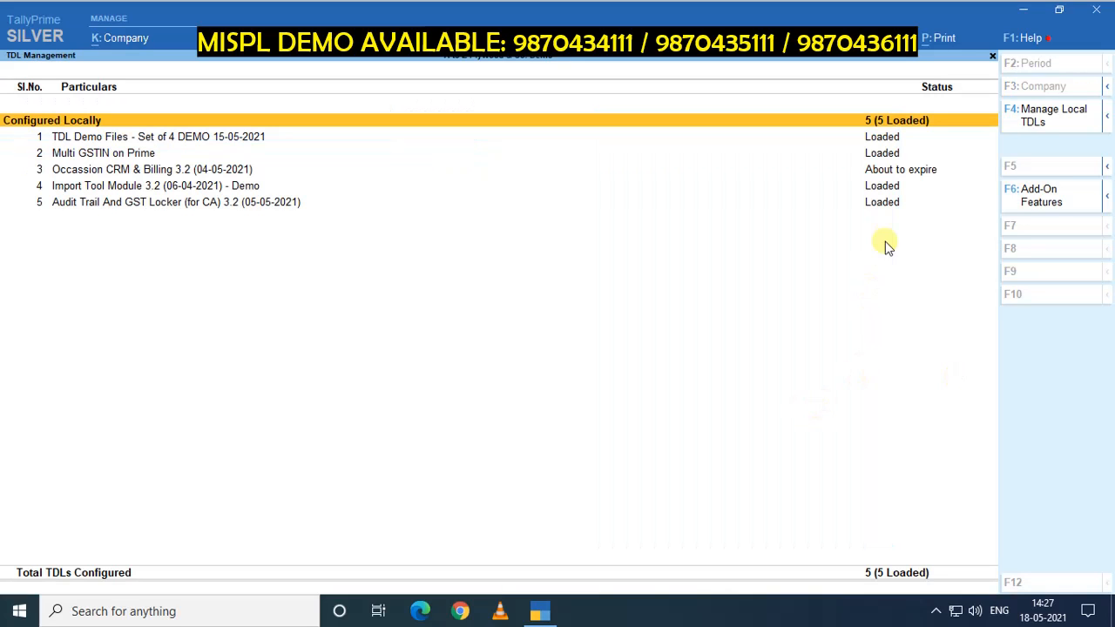
click(1034, 200)
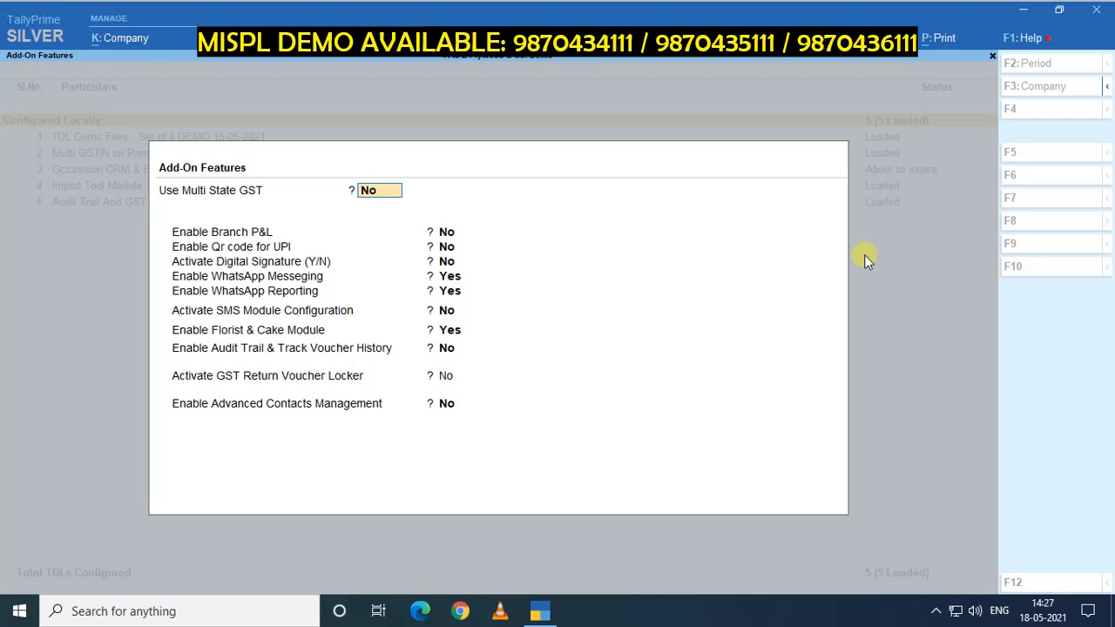
key(Return)
key(Return)
key(Return)
key(Return)
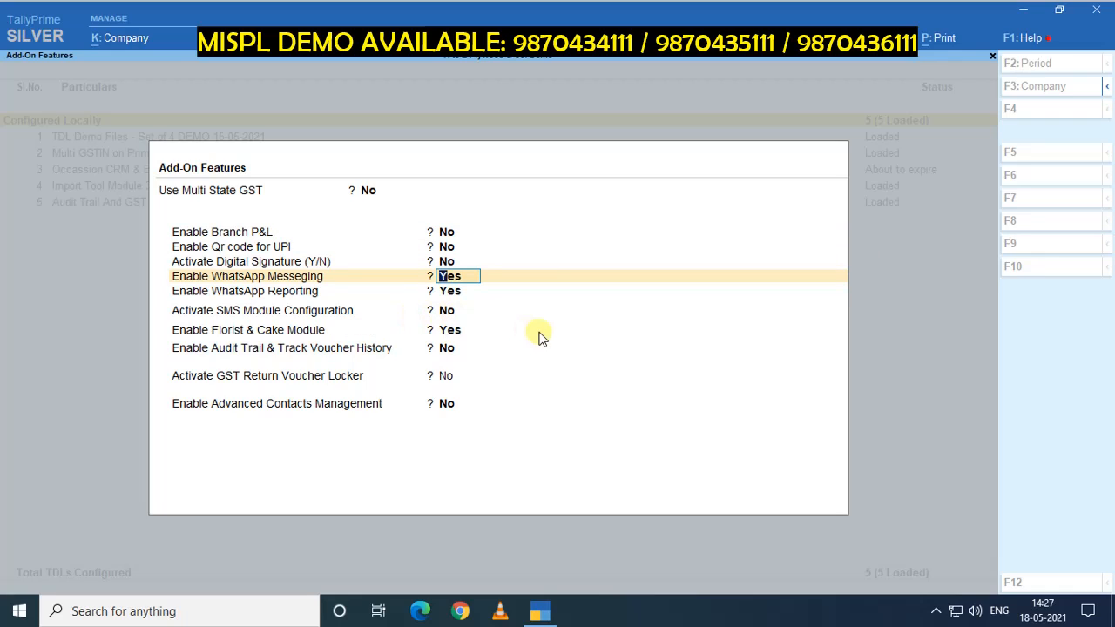
key(Return)
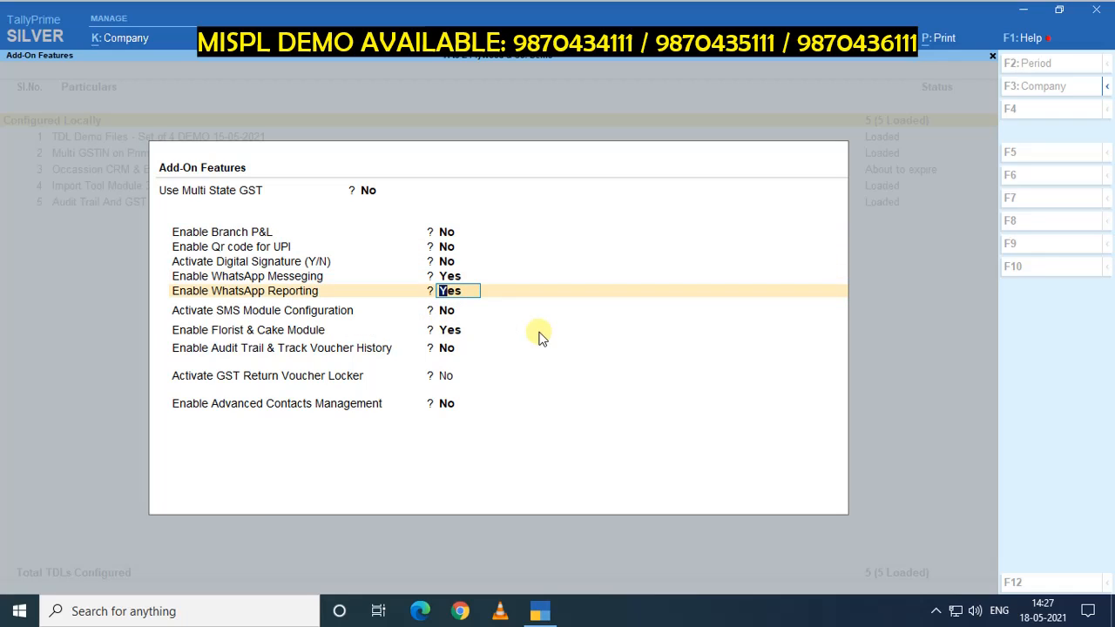
key(Return)
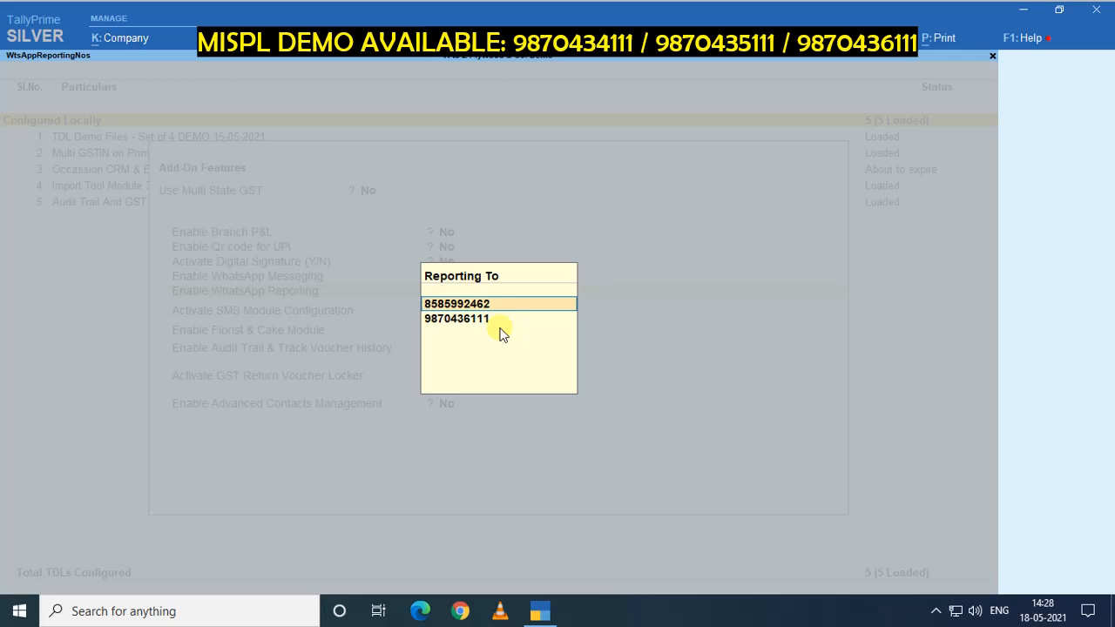
key(Return)
key(Return)
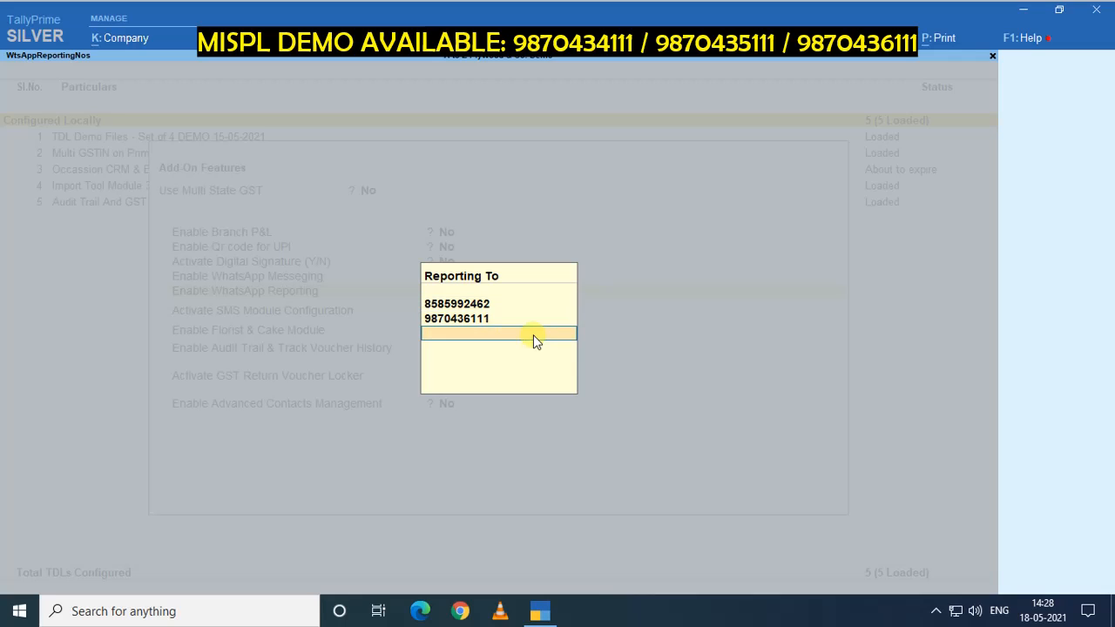
key(Return)
key(Return)
key(Return)
key(Return)
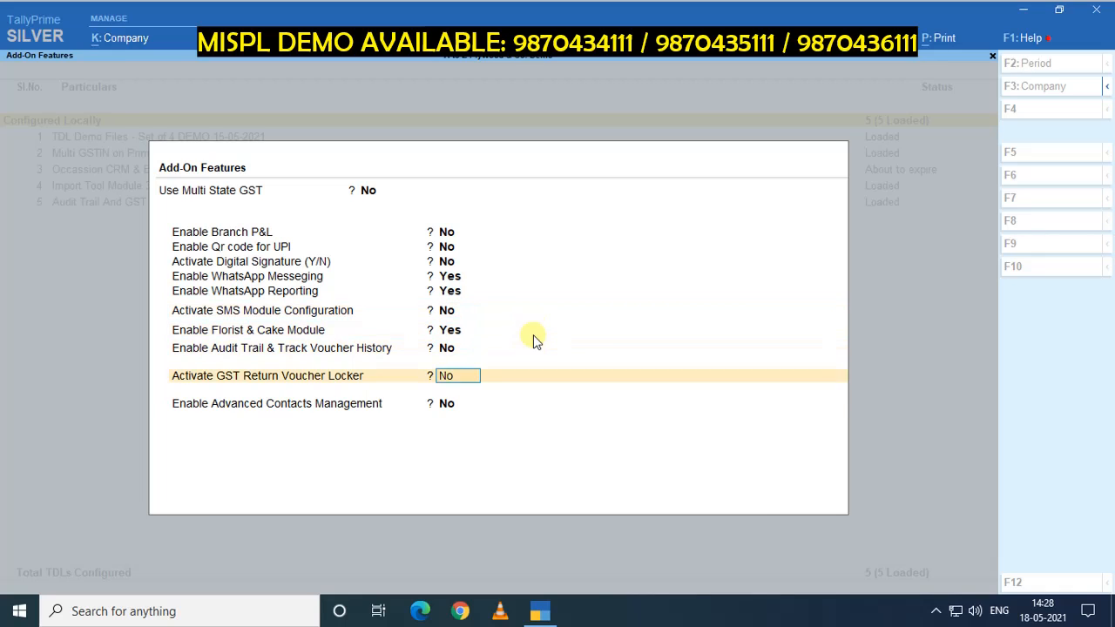
key(Return)
key(Return)
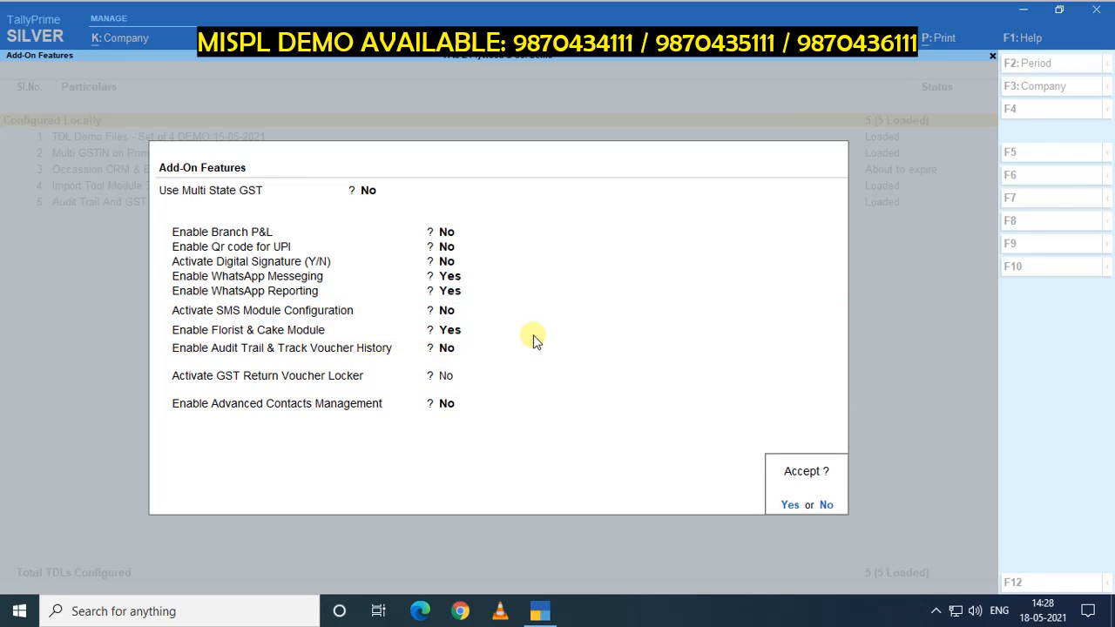
key(Return)
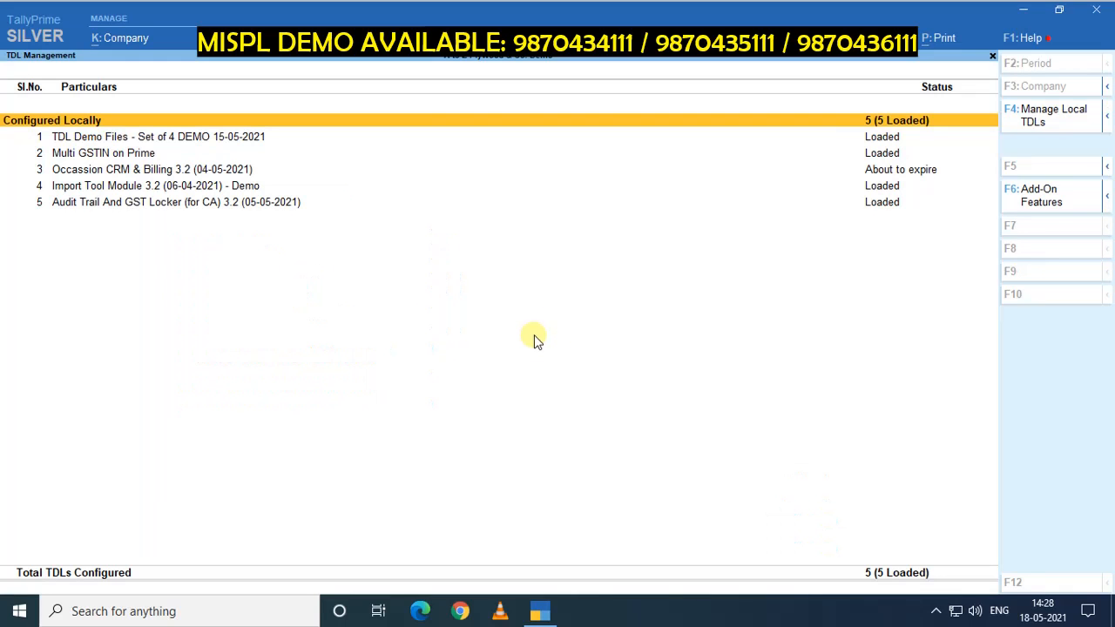
key(Escape)
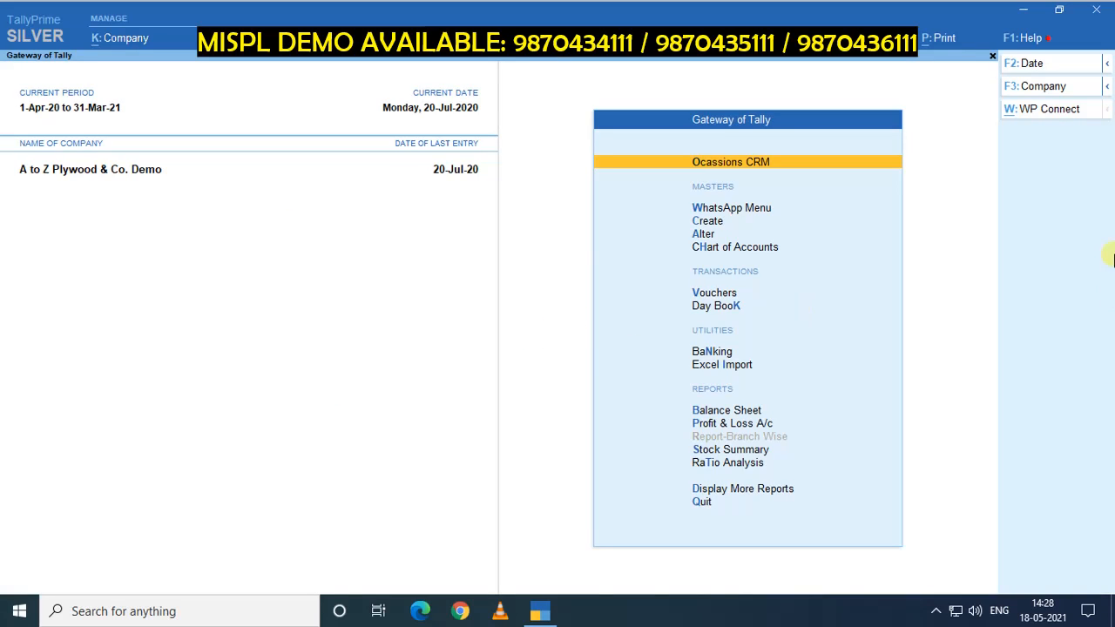
Open Ocassions CRM and close it to get back to the Gateway of Tally.
key(Return)
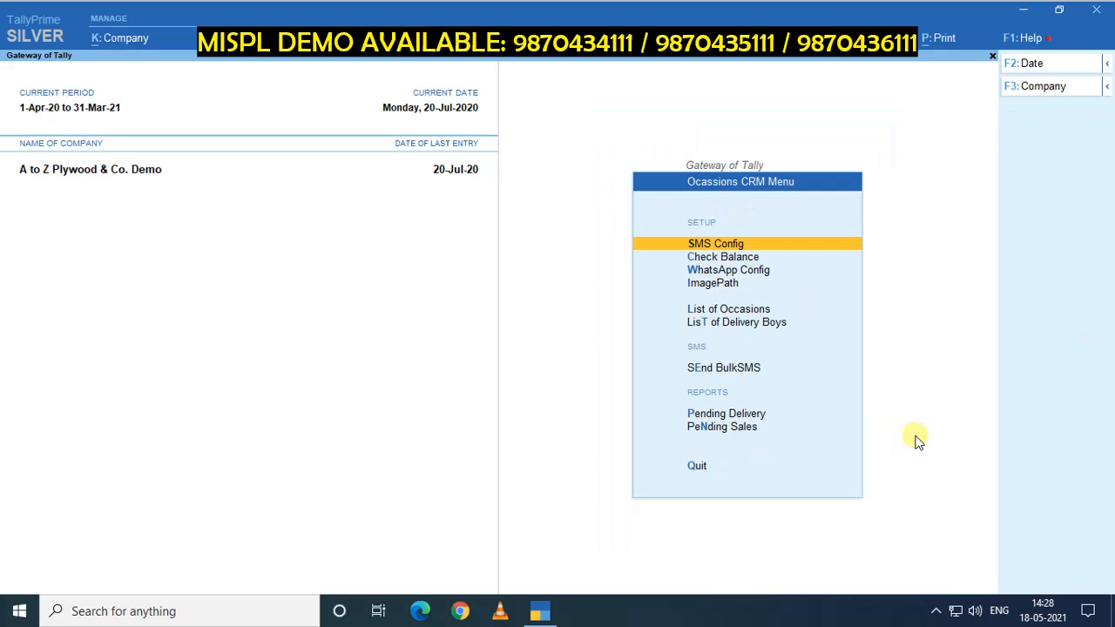
key(Escape)
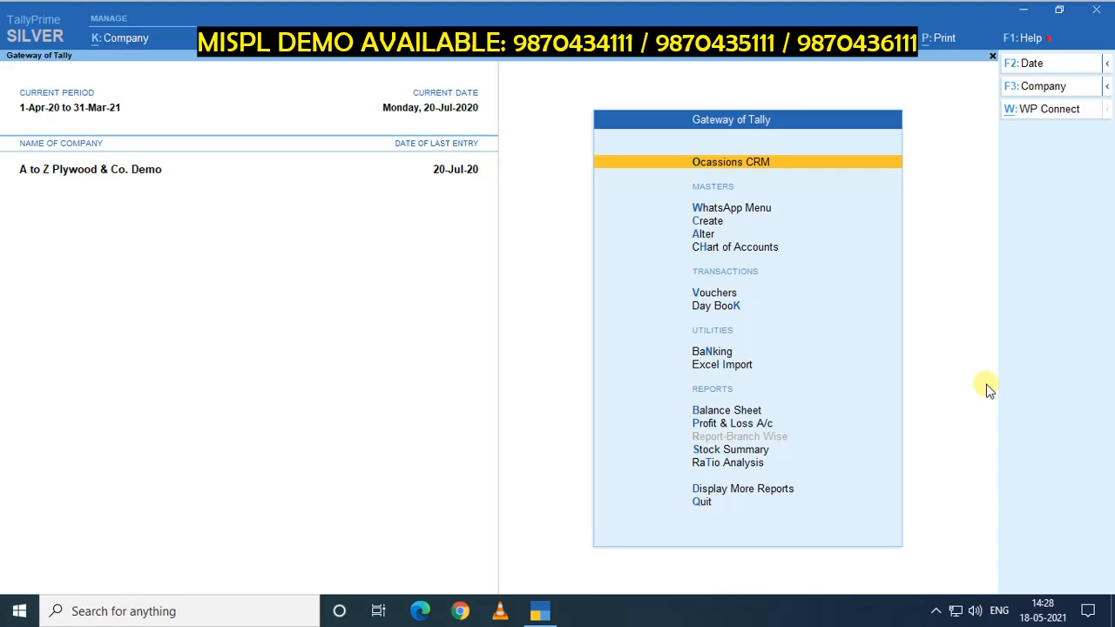
Launch WhatsApp from the W: WP Connect button, retrying once.
click(1046, 116)
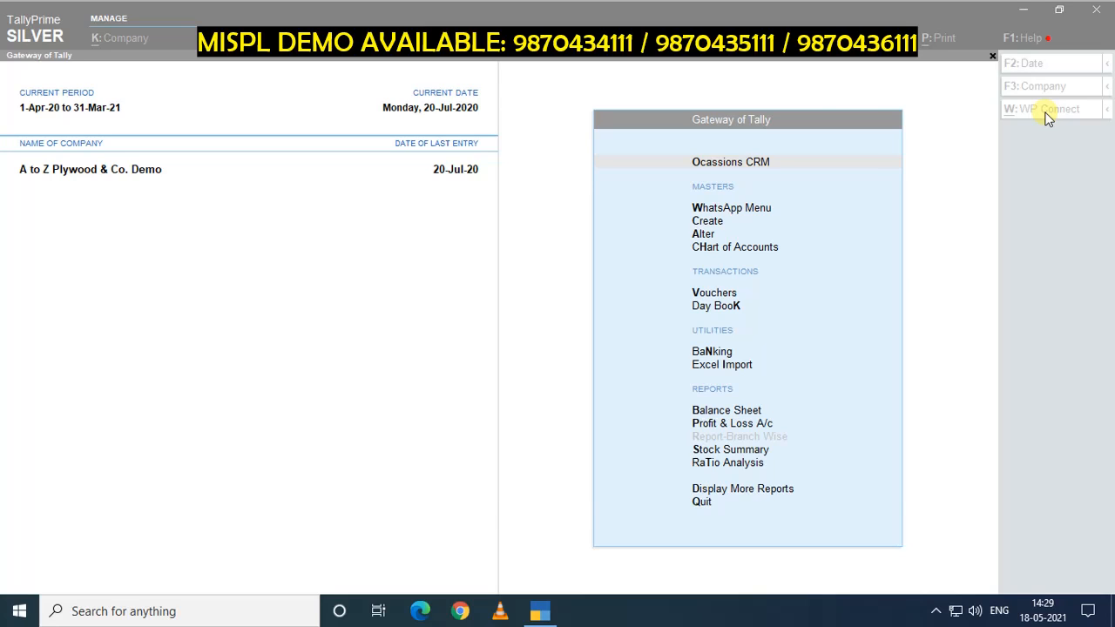
click(1047, 117)
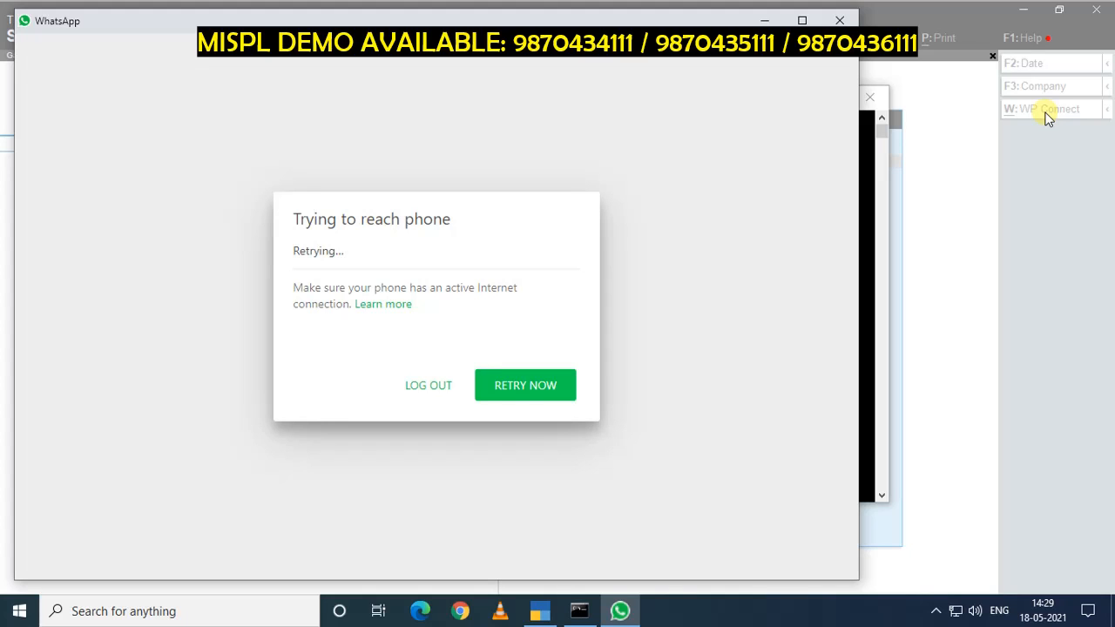
Log out of the WhatsApp session that is trying to reach the phone.
click(422, 389)
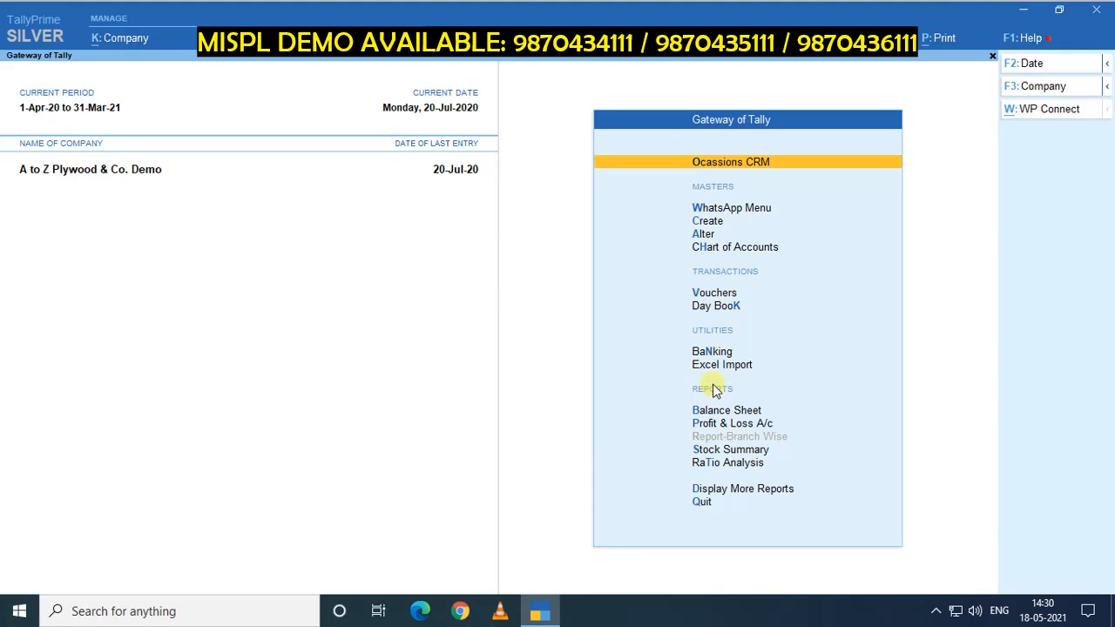
Add row 6, 'Please Find Attached file', to the WA Message list and save it.
key(Down)
key(Down)
key(Up)
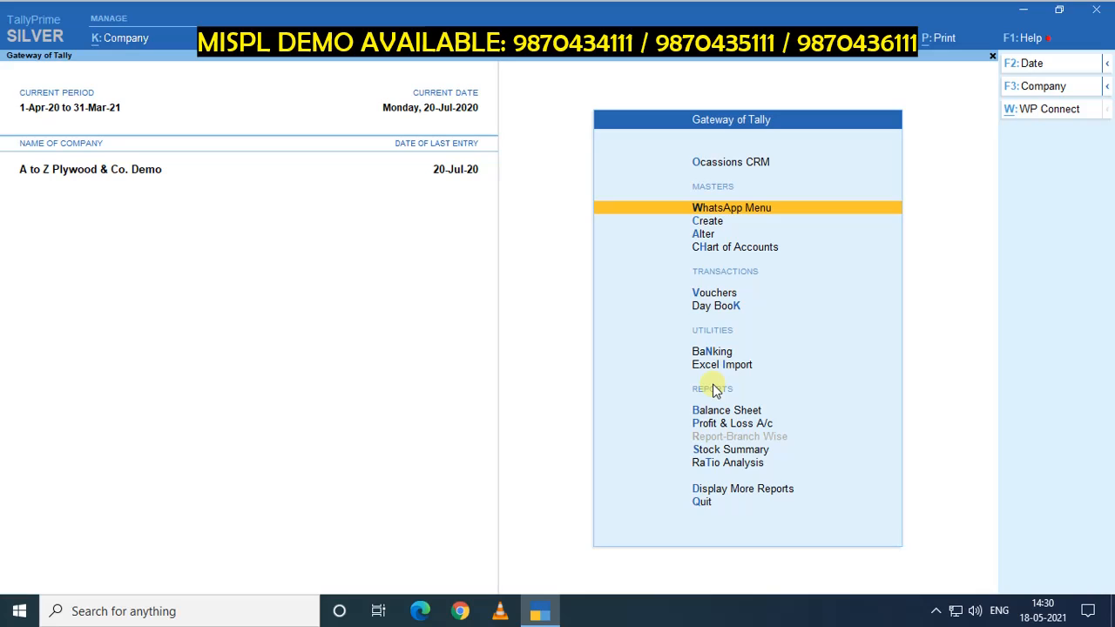
key(Return)
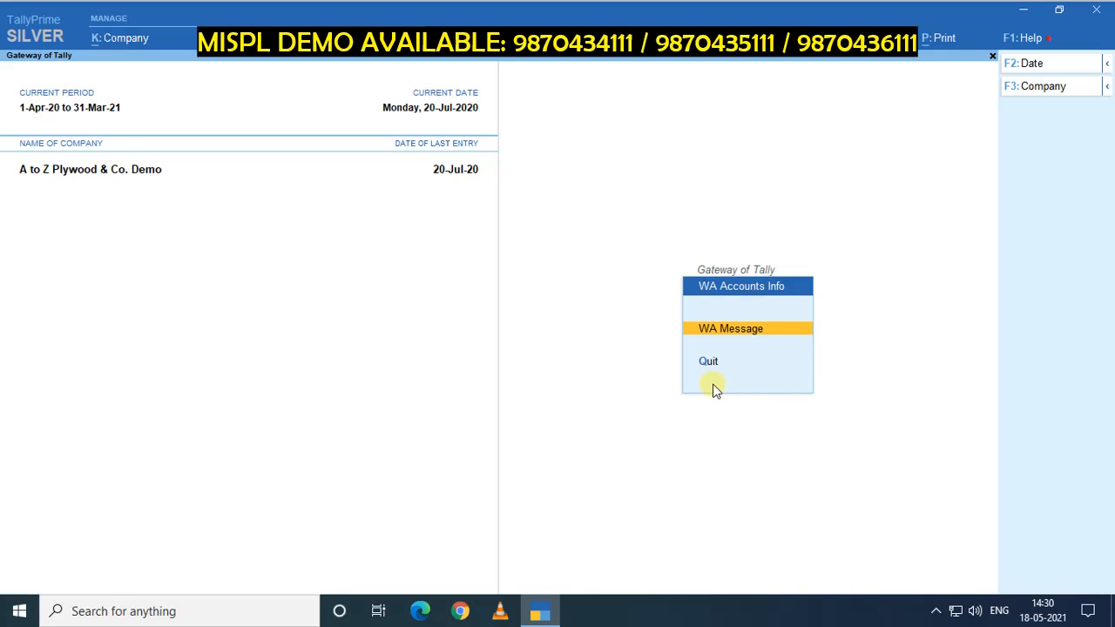
key(Return)
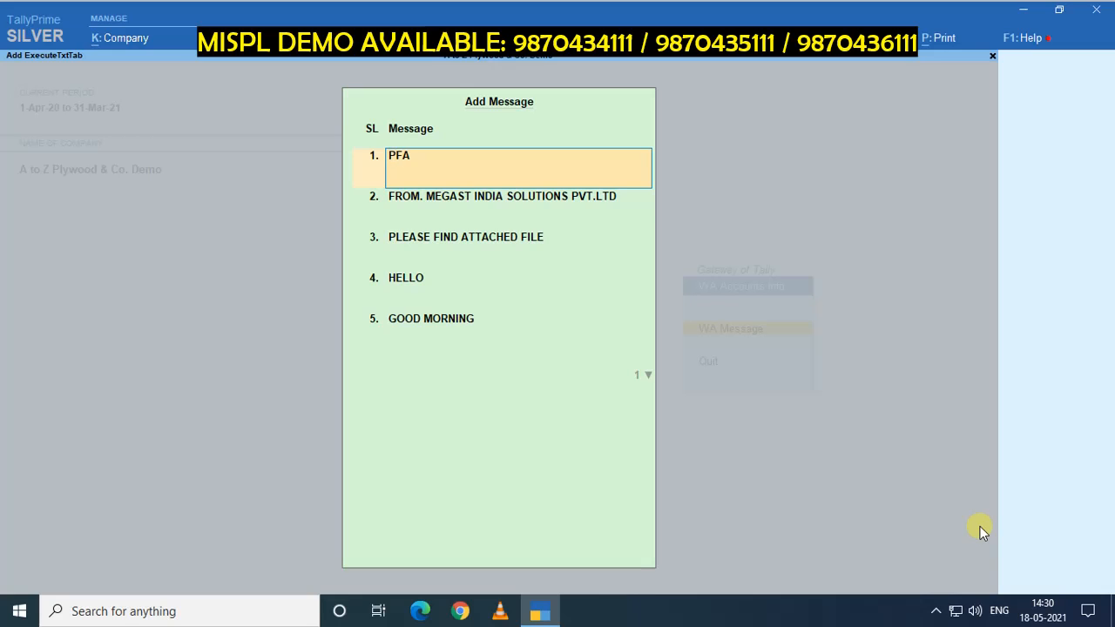
key(Return)
key(Return)
key(Return)
key(Return)
key(Return)
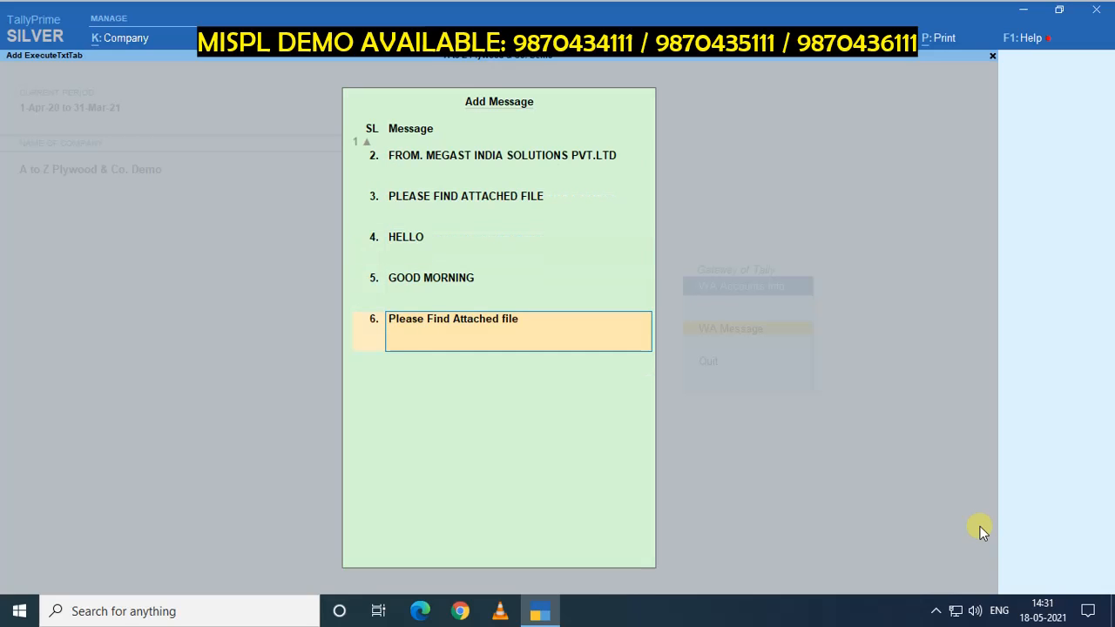
key(Return)
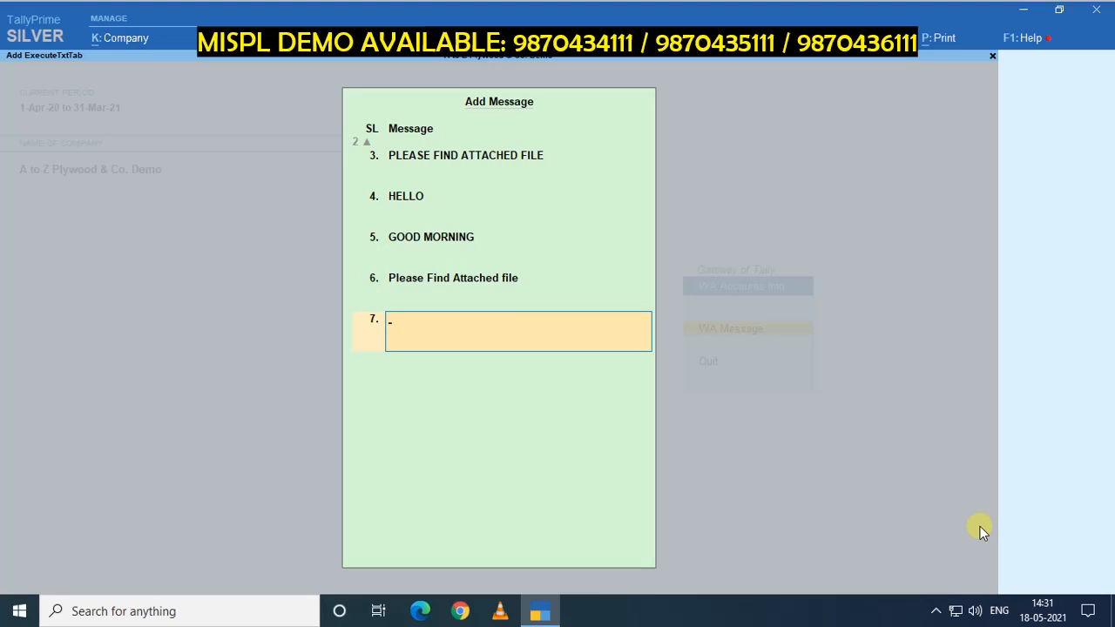
key(Return)
key(Return)
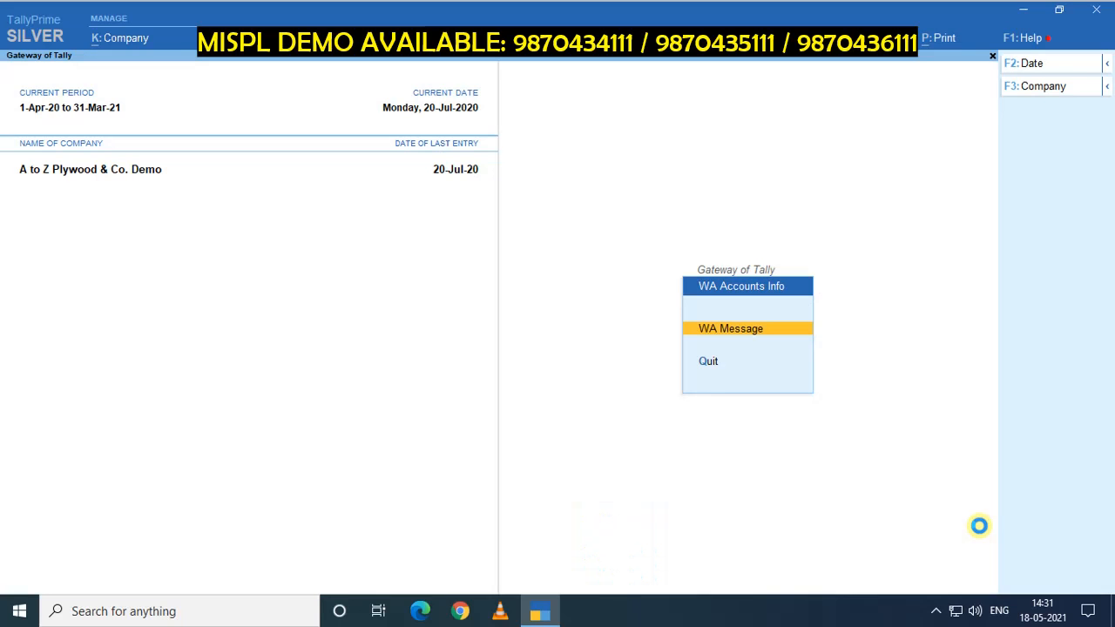
key(Escape)
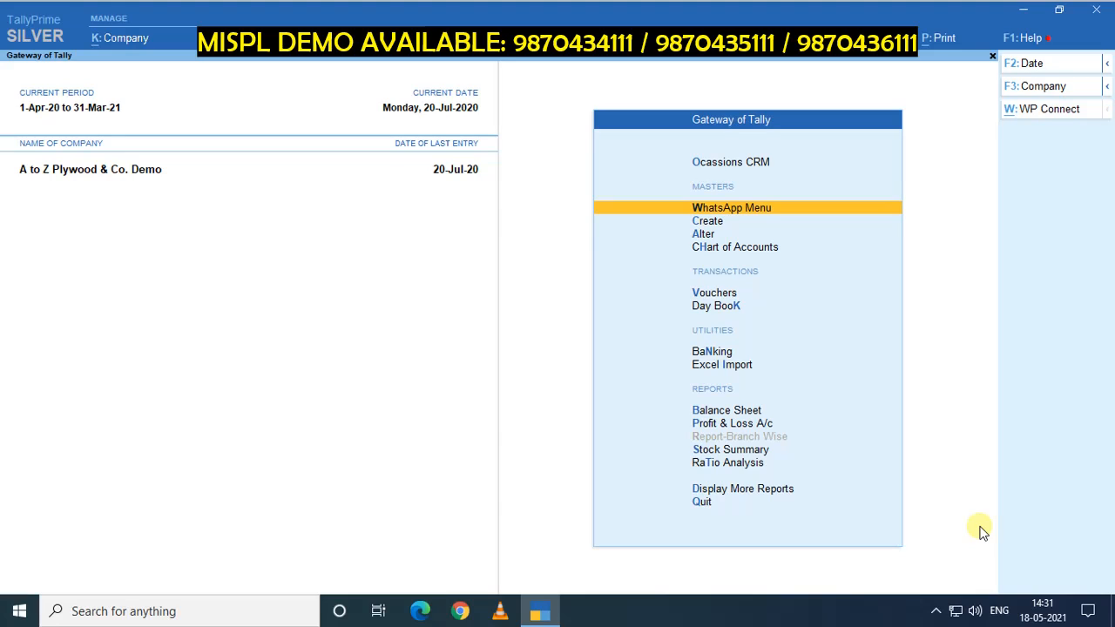
Alter voucher type GST Sales AZ, keeping Whatts App After Saving at Yes, and save it.
key(Up)
key(Down)
key(Down)
key(Down)
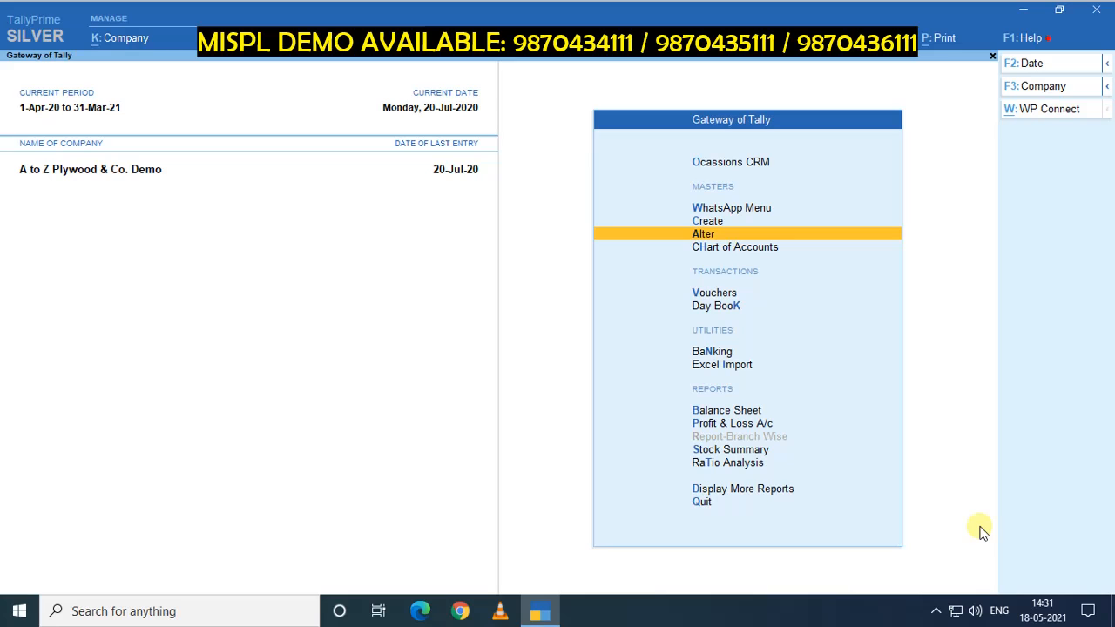
key(Return)
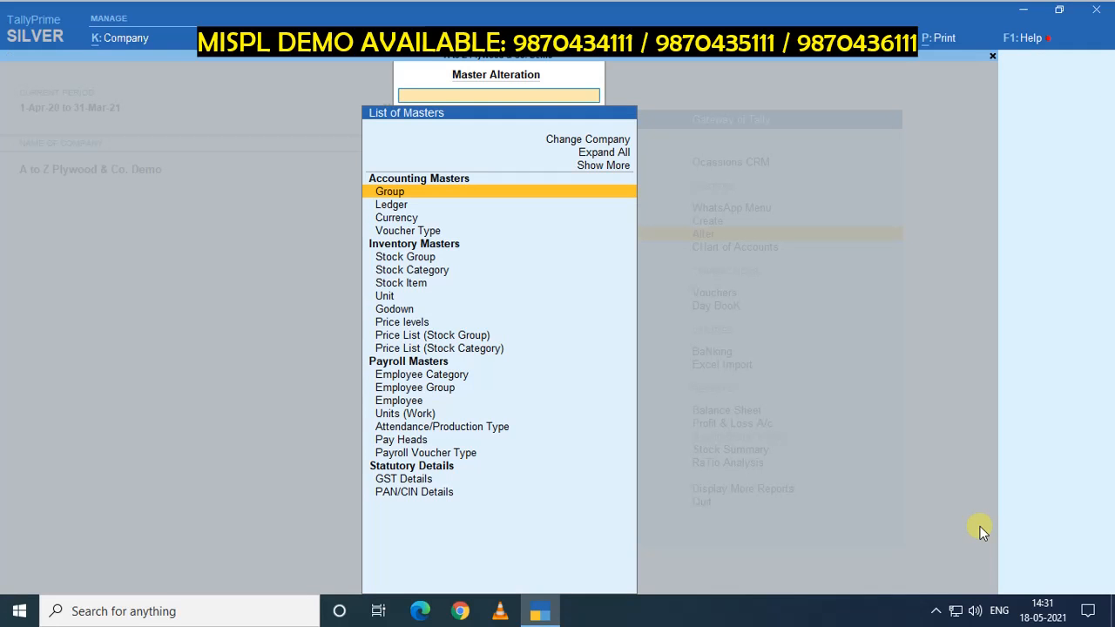
text(vouc)
key(Return)
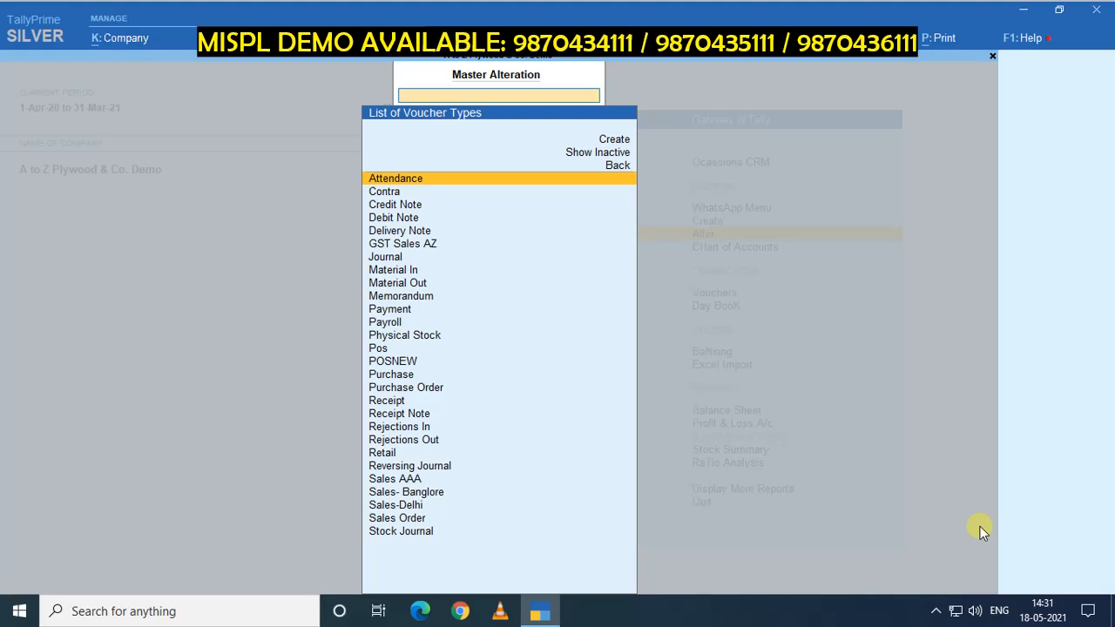
text(Gs)
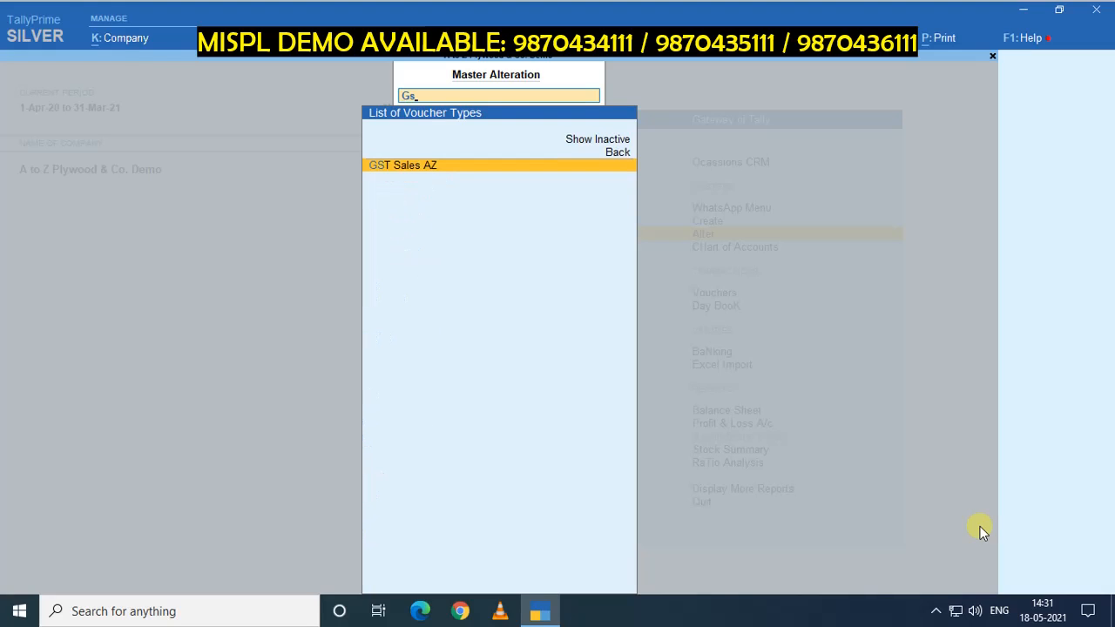
key(Return)
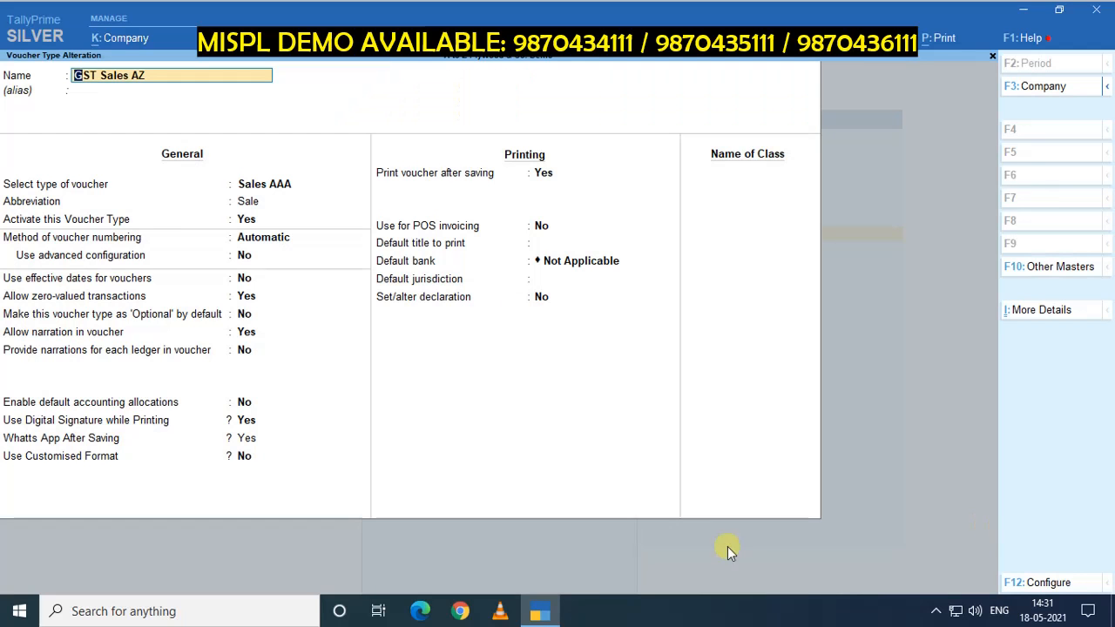
click(249, 442)
key(Return)
key(Return)
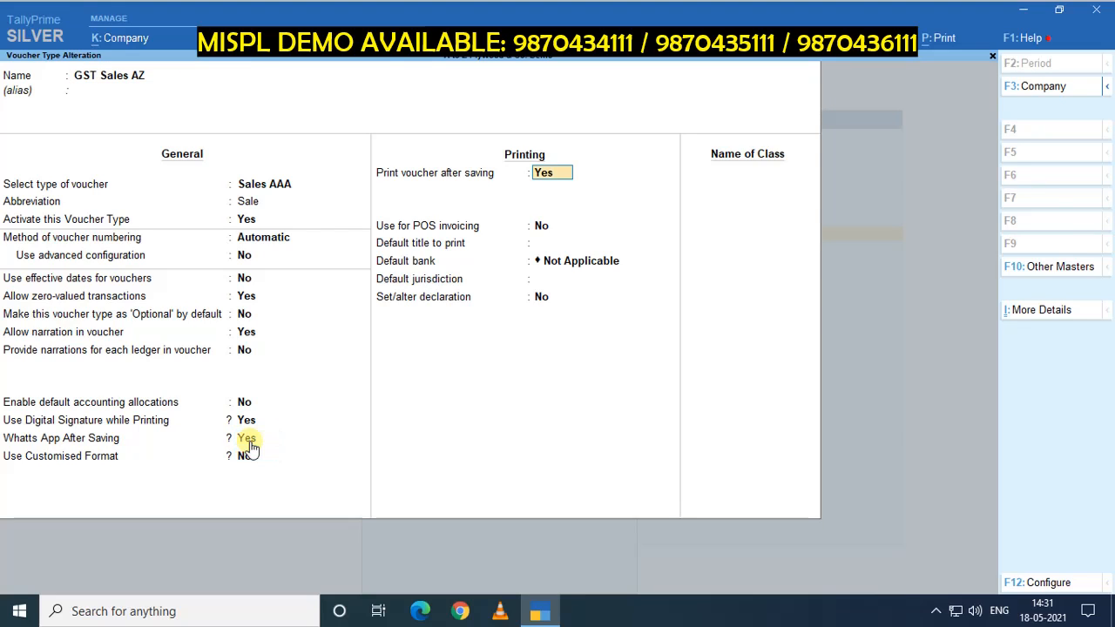
key(ctrl+a)
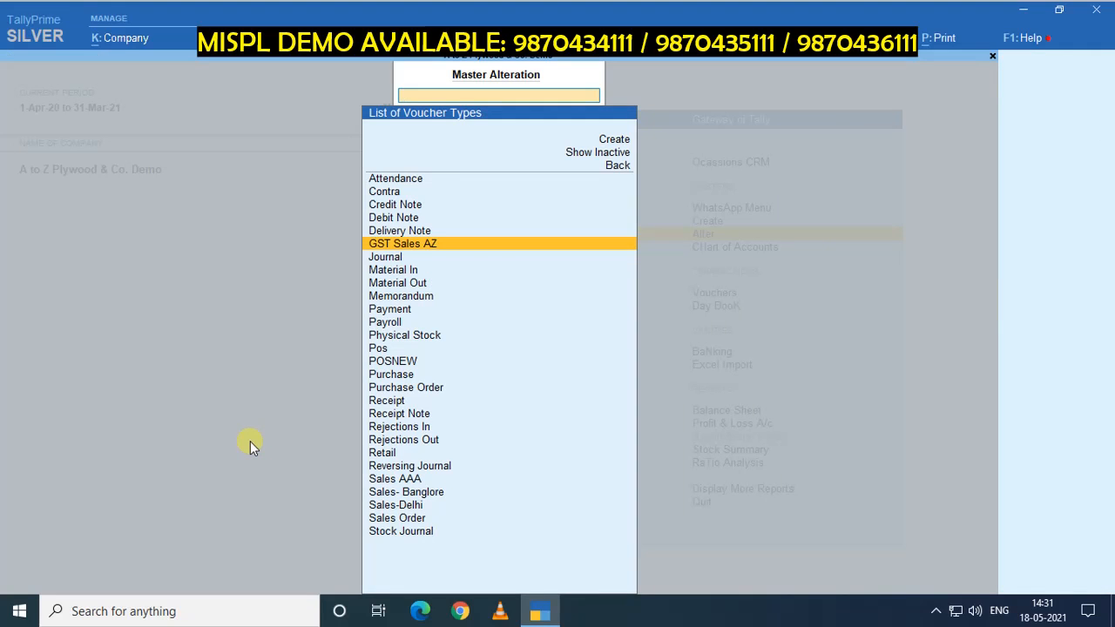
key(Escape)
key(Escape)
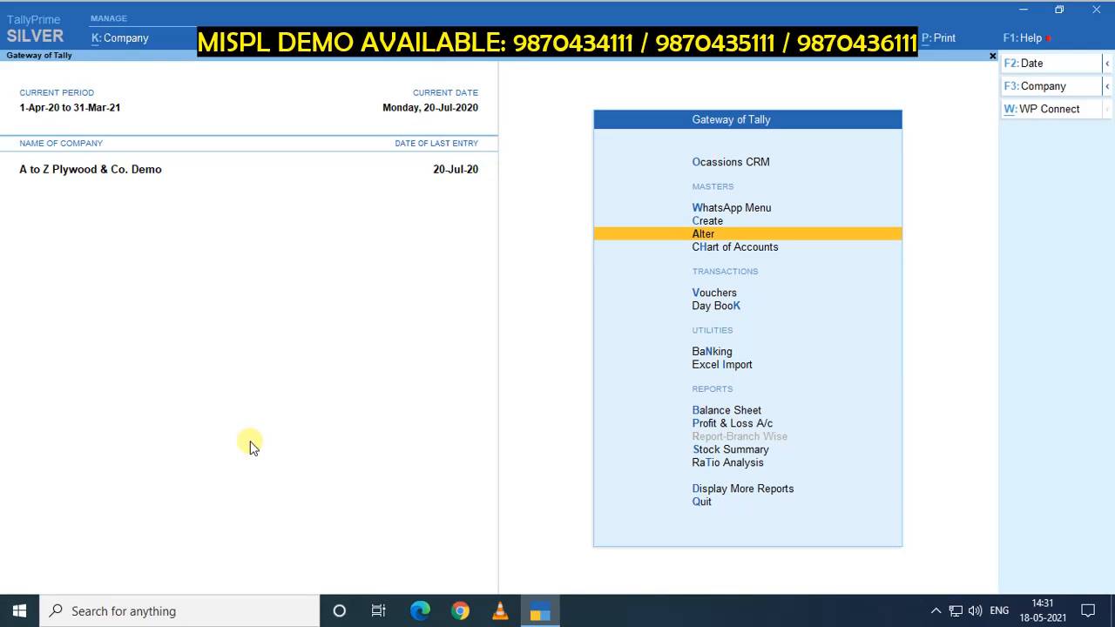
Open sales voucher entry and select the GST Sales AZ voucher type.
key(Down)
key(Down)
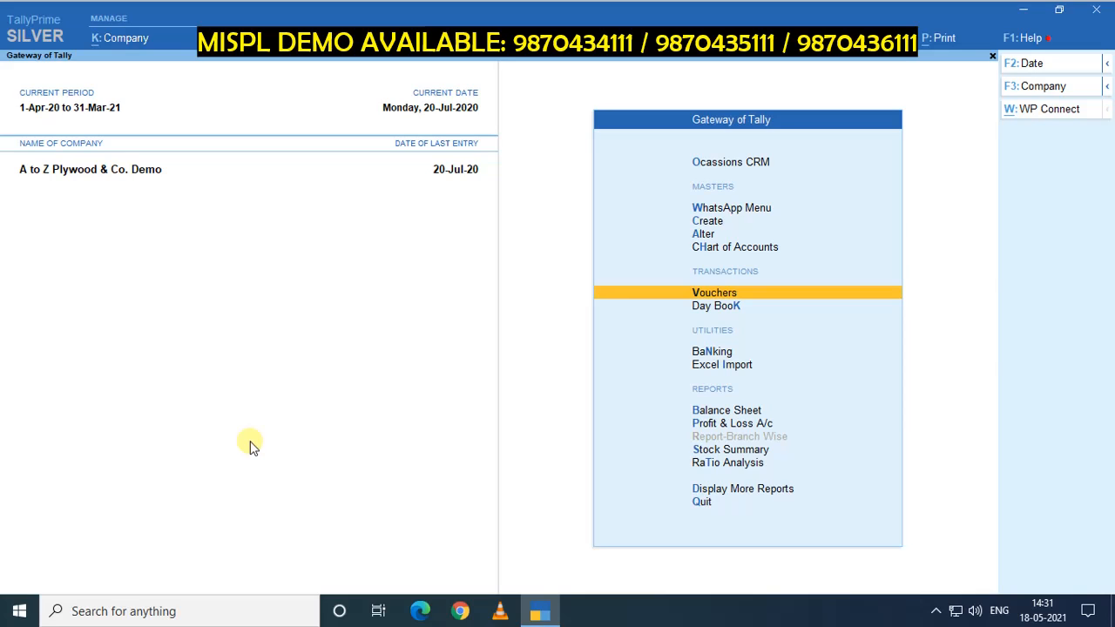
key(Return)
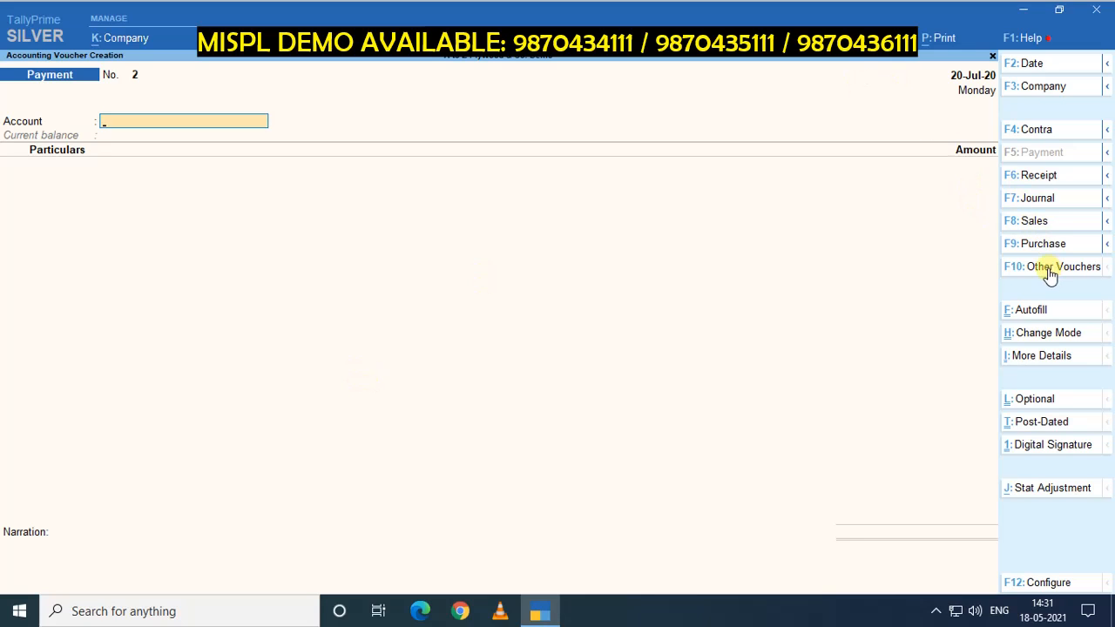
click(1033, 224)
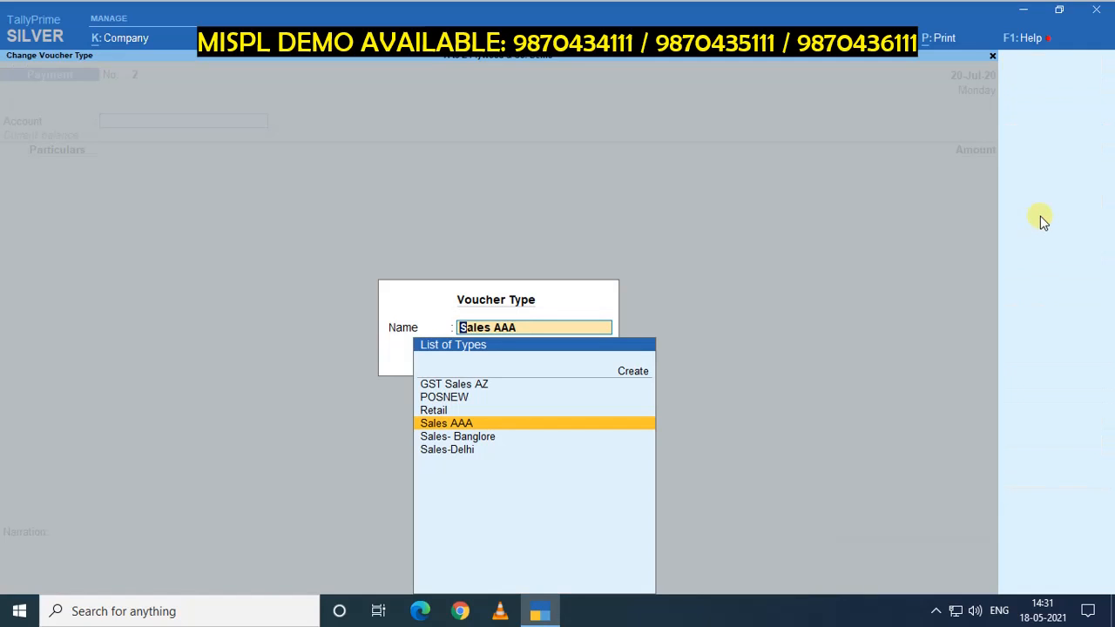
key(Up)
key(Up)
key(Up)
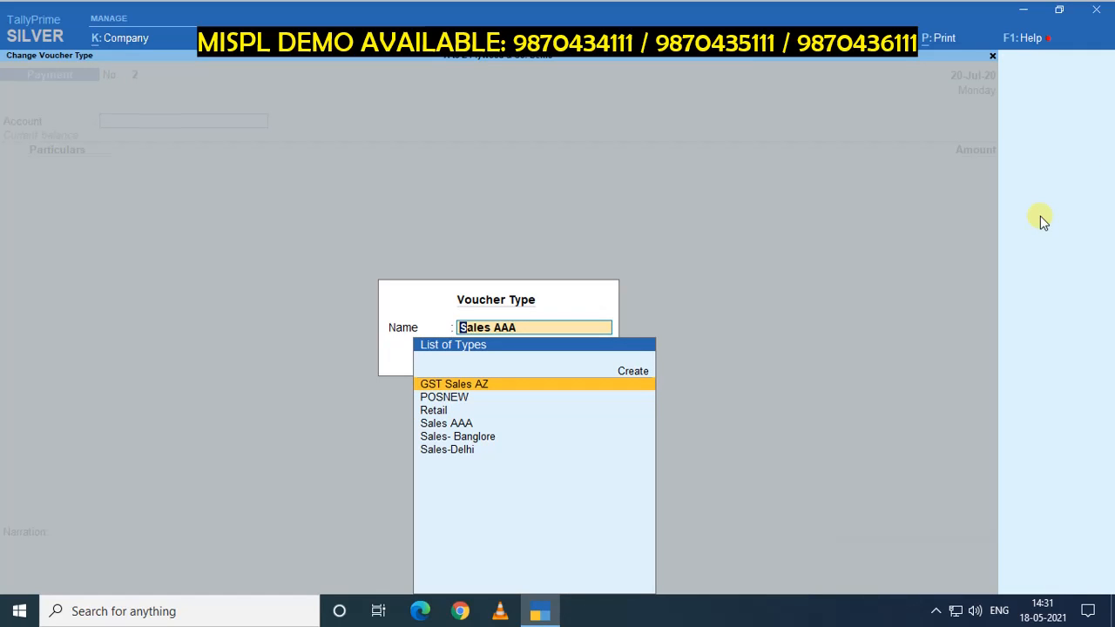
key(Return)
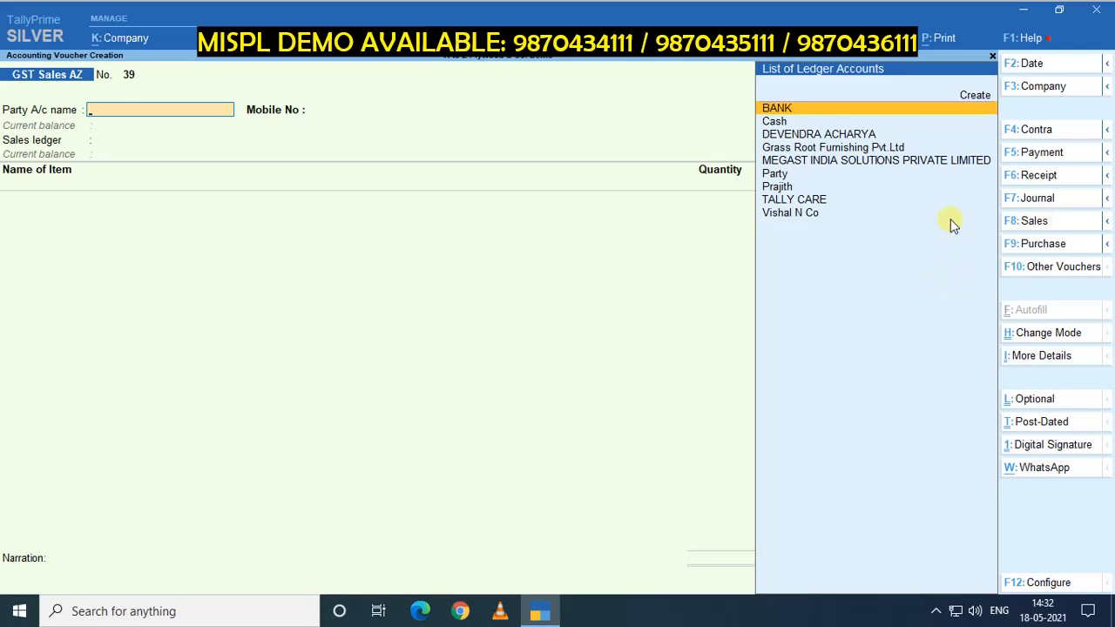
Choose Party as the party A/c, accepting empty dispatch details and the buyer's party details.
key(Down)
key(Down)
key(Down)
key(Down)
key(Down)
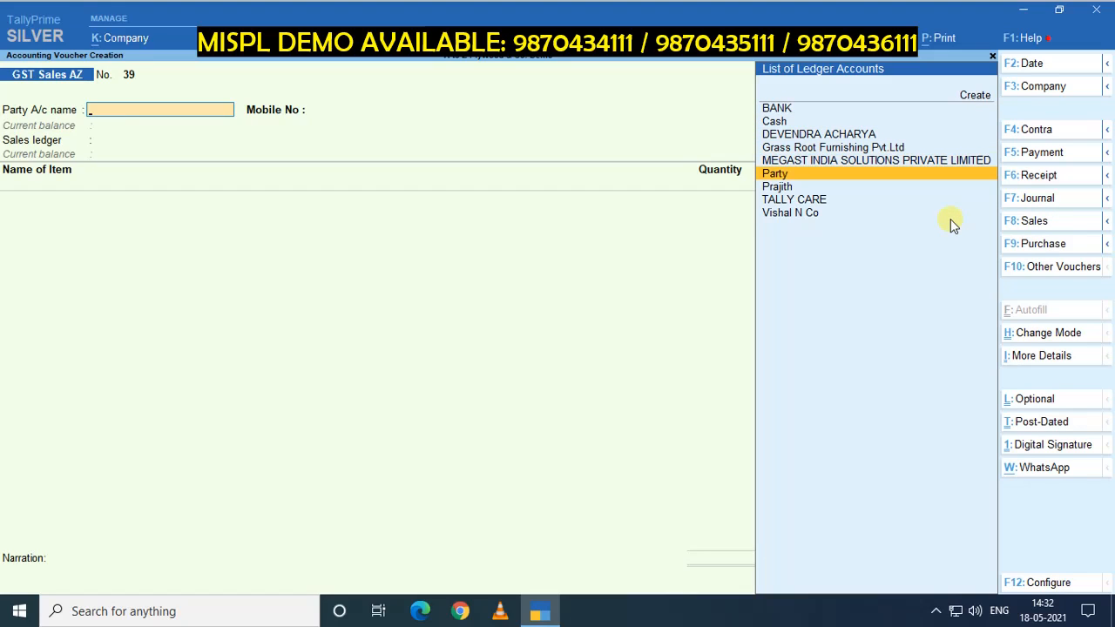
key(Return)
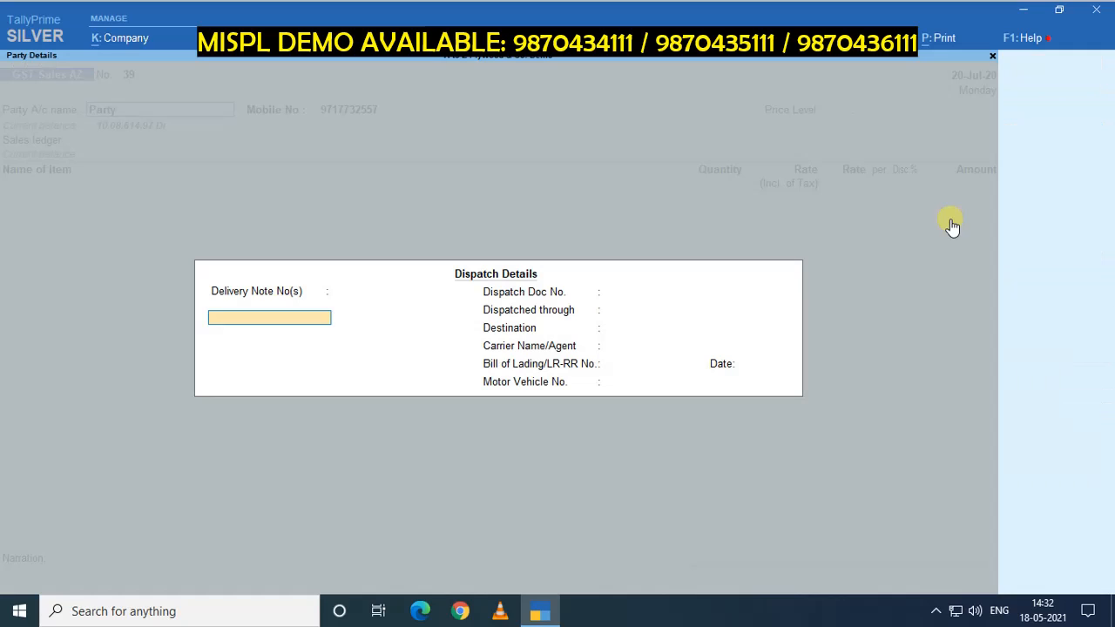
key(Return)
key(Return)
key(Return)
key(Return)
key(Return)
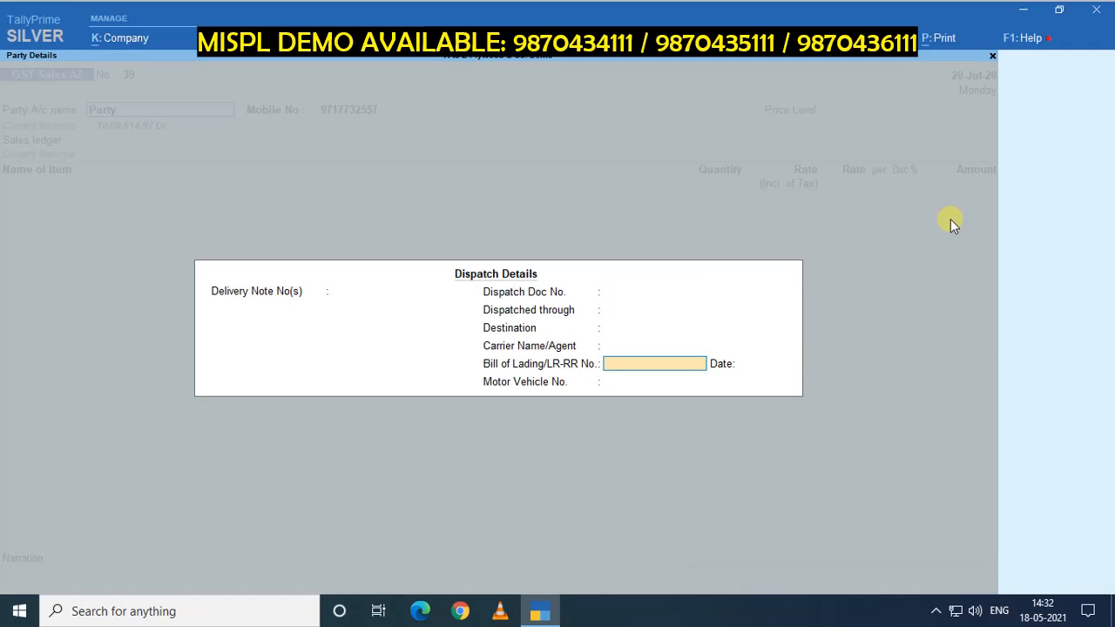
key(Return)
key(Return)
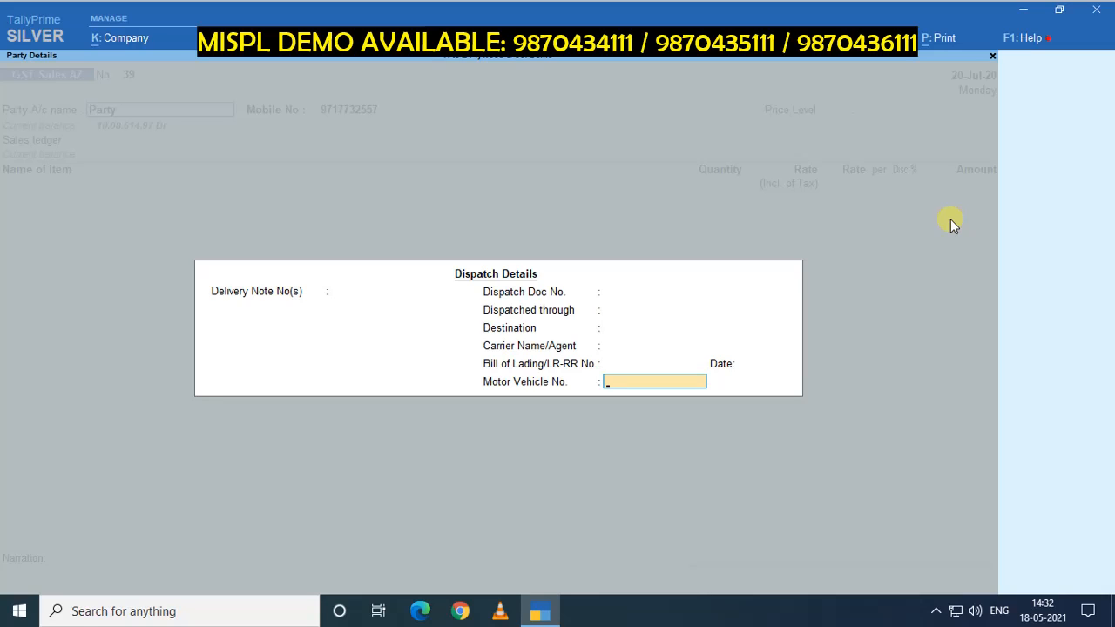
key(Return)
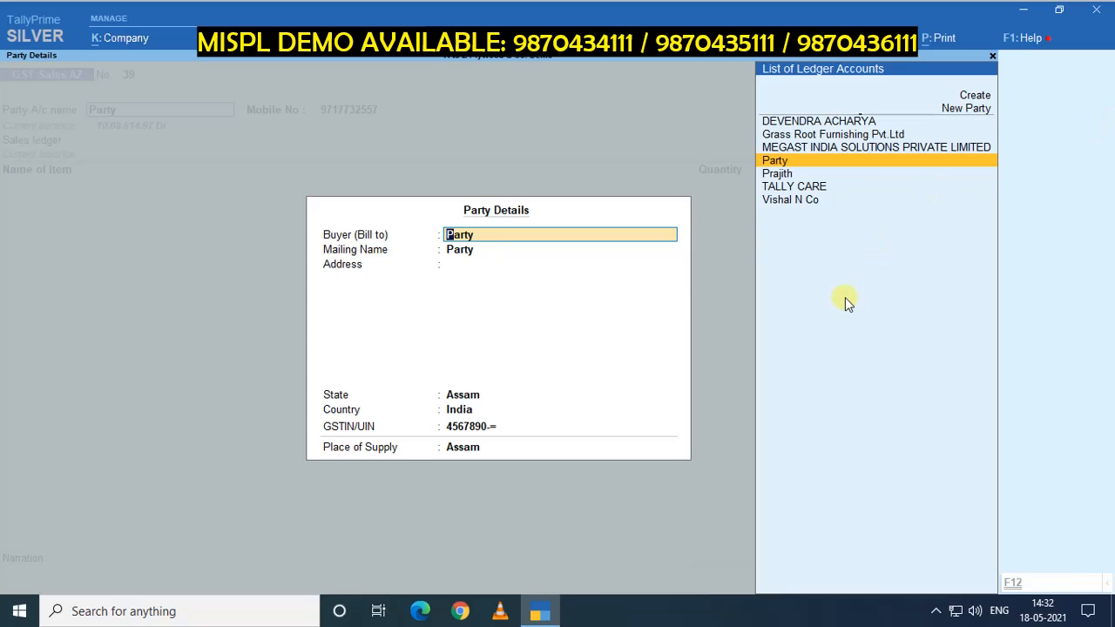
key(ctrl+a)
click(100, 111)
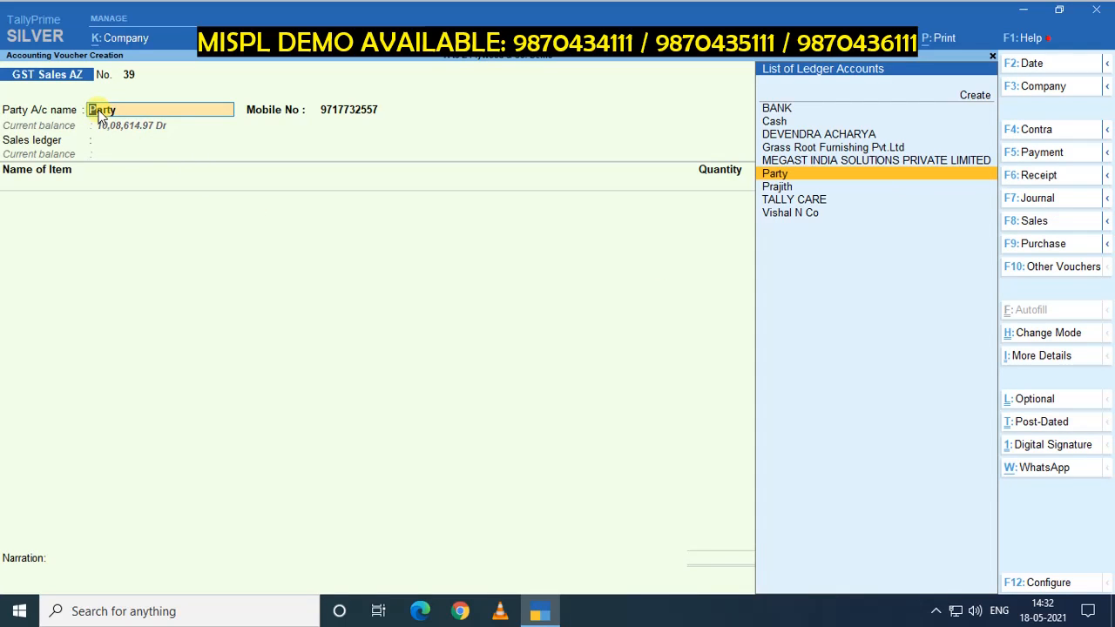
key(ctrl)
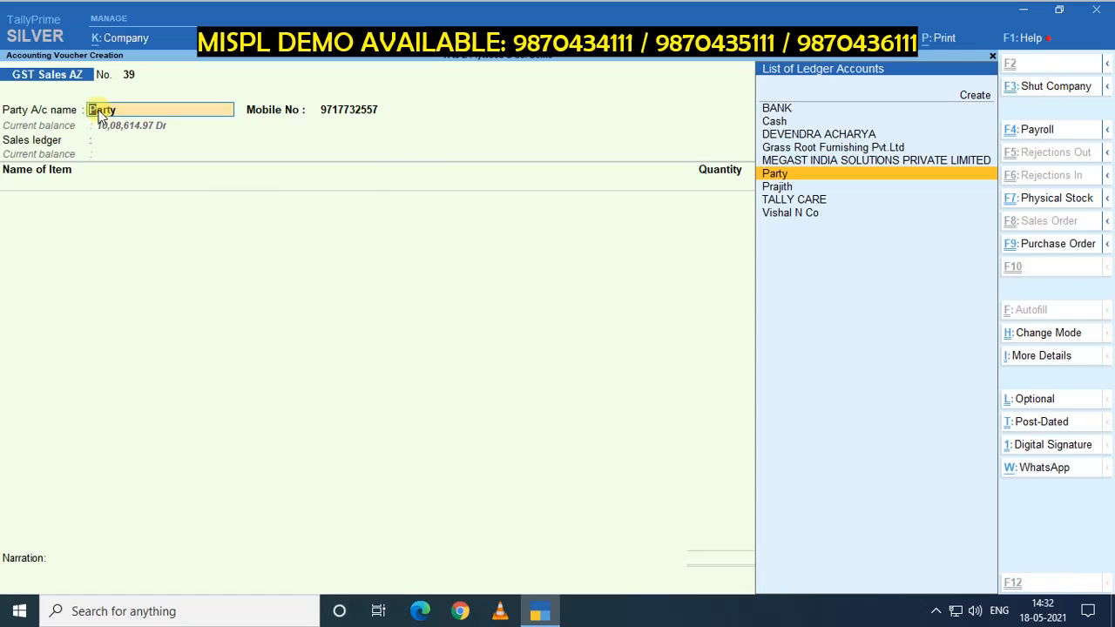
Replace the Party ledger's mobile number with the new number and reach its save prompt.
key(ctrl+Return)
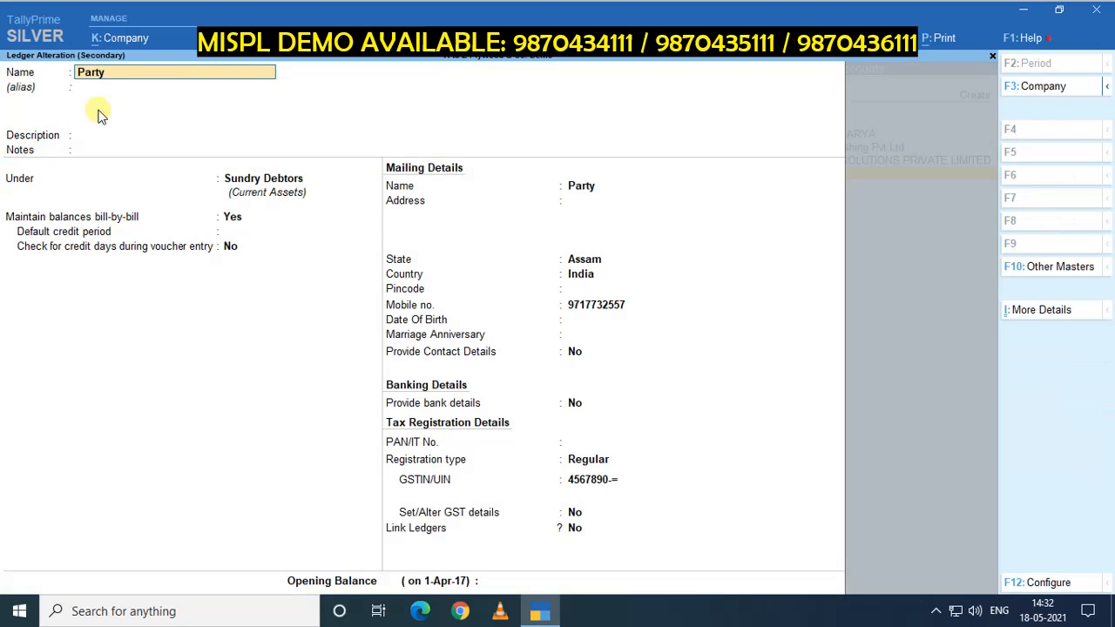
click(582, 308)
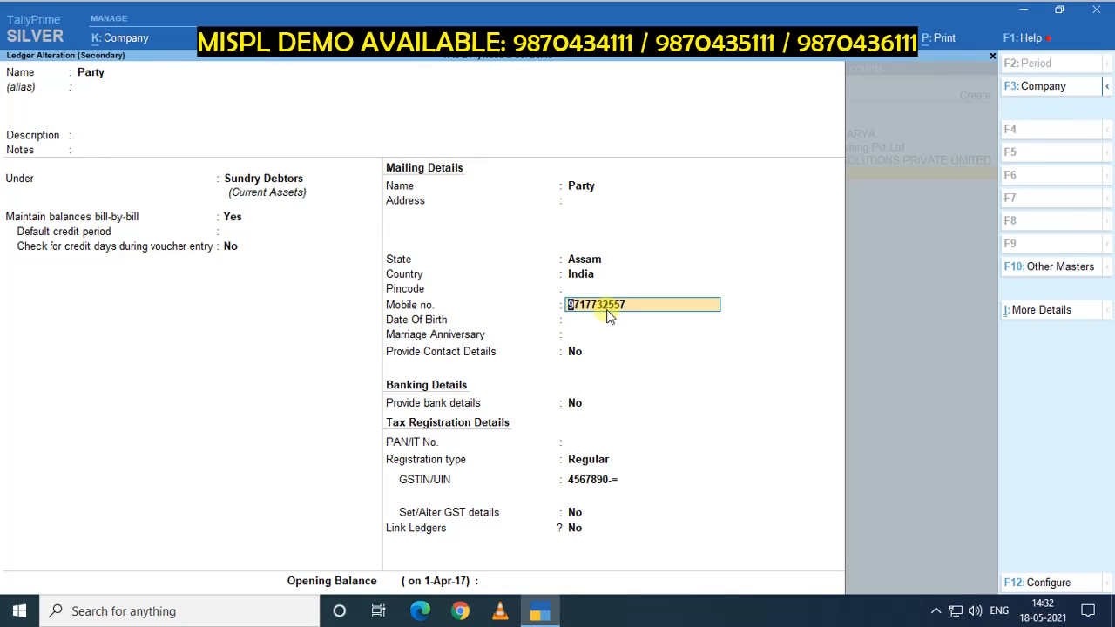
key(Return)
key(Return)
key(Return)
key(Return)
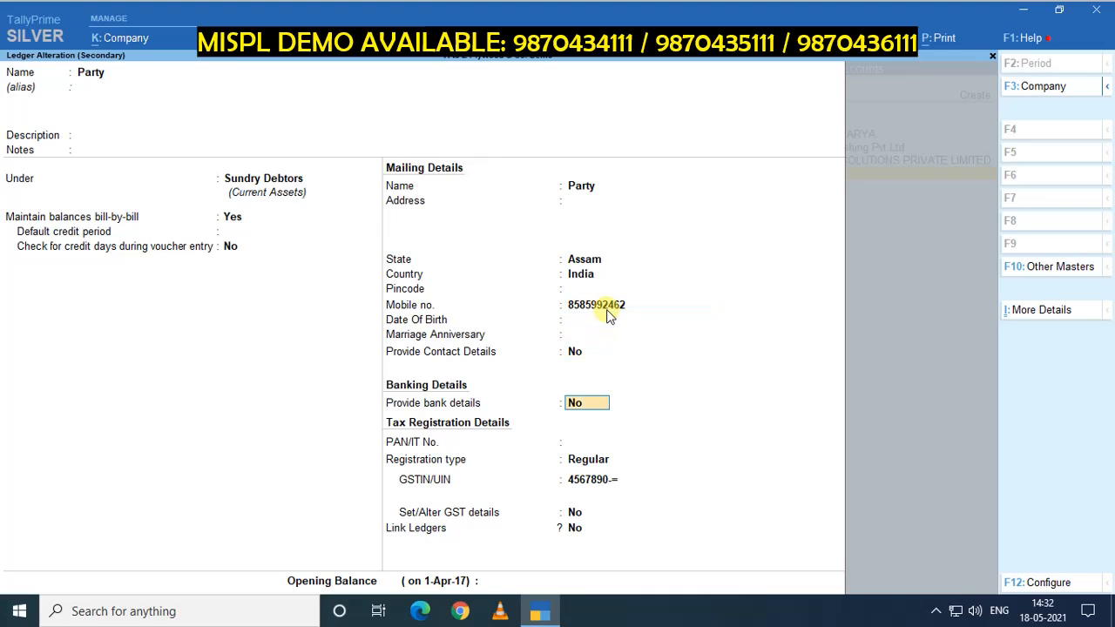
key(Return)
key(Return)
key(Return)
key(Return)
key(Return)
key(Return)
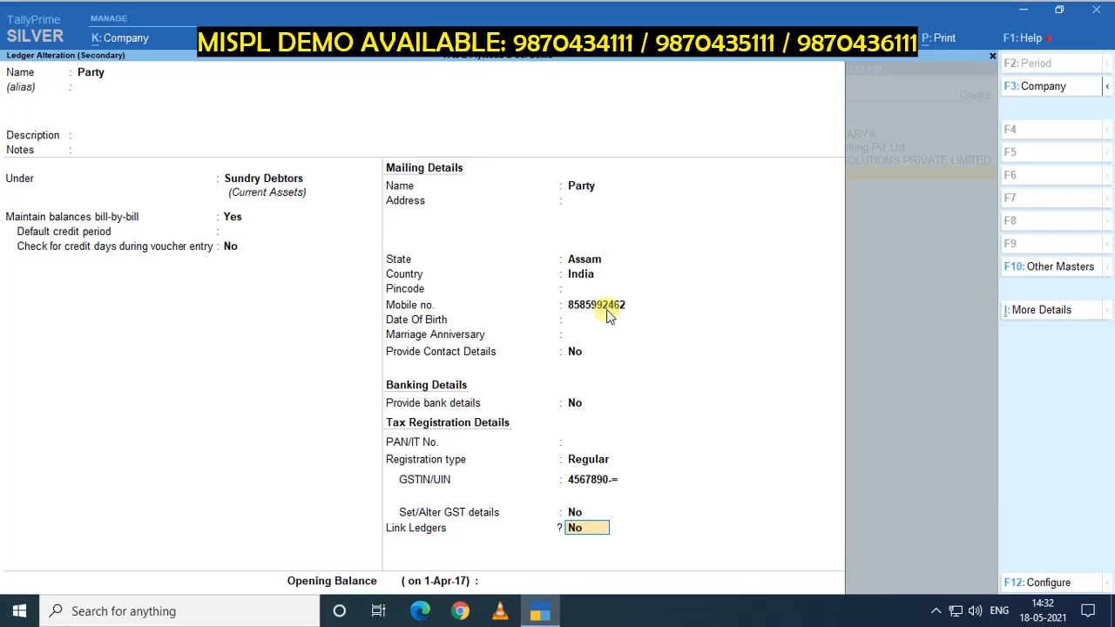
key(Return)
key(Return)
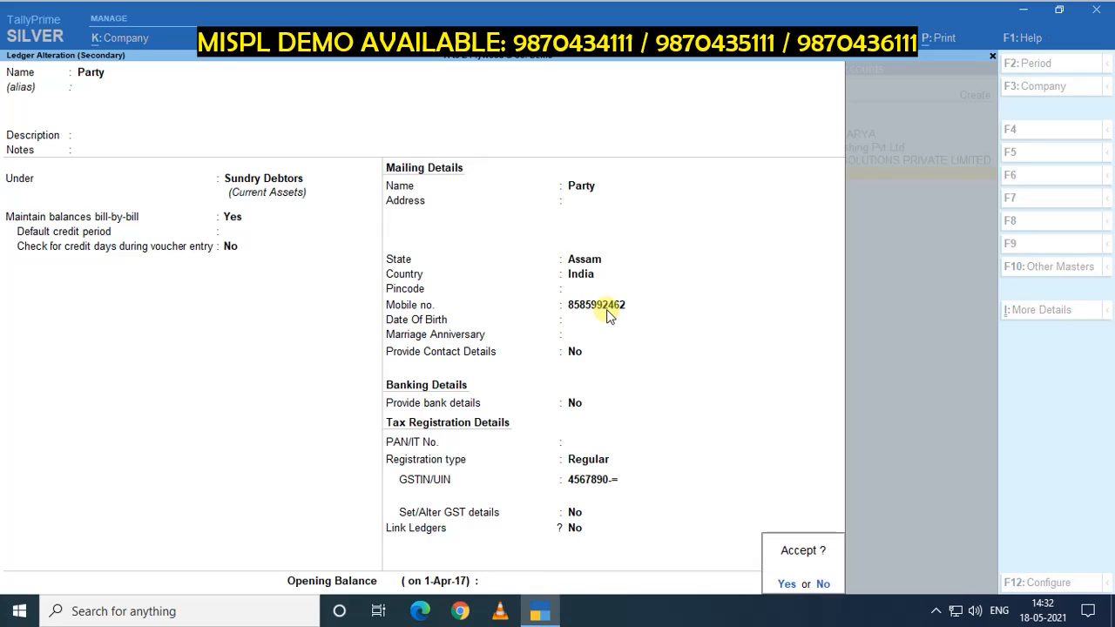
key(Return)
key(Return)
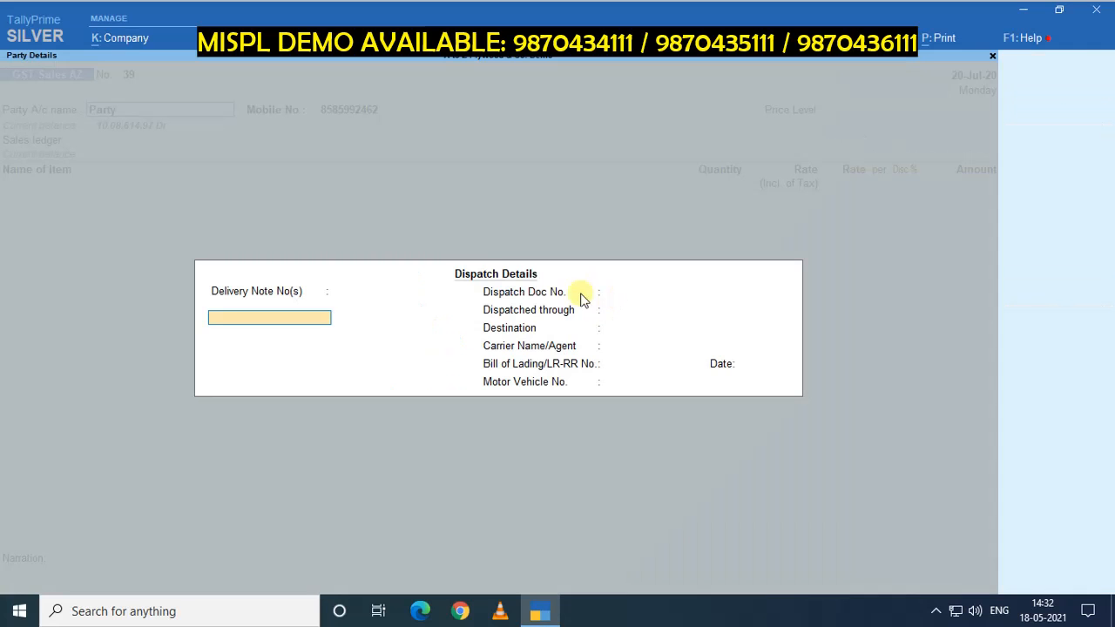
Save the ledger's mobile number, then set the sales ledger to Sales GST and nature to Sales Taxable.
key(ctrl+a)
key(ctrl+a)
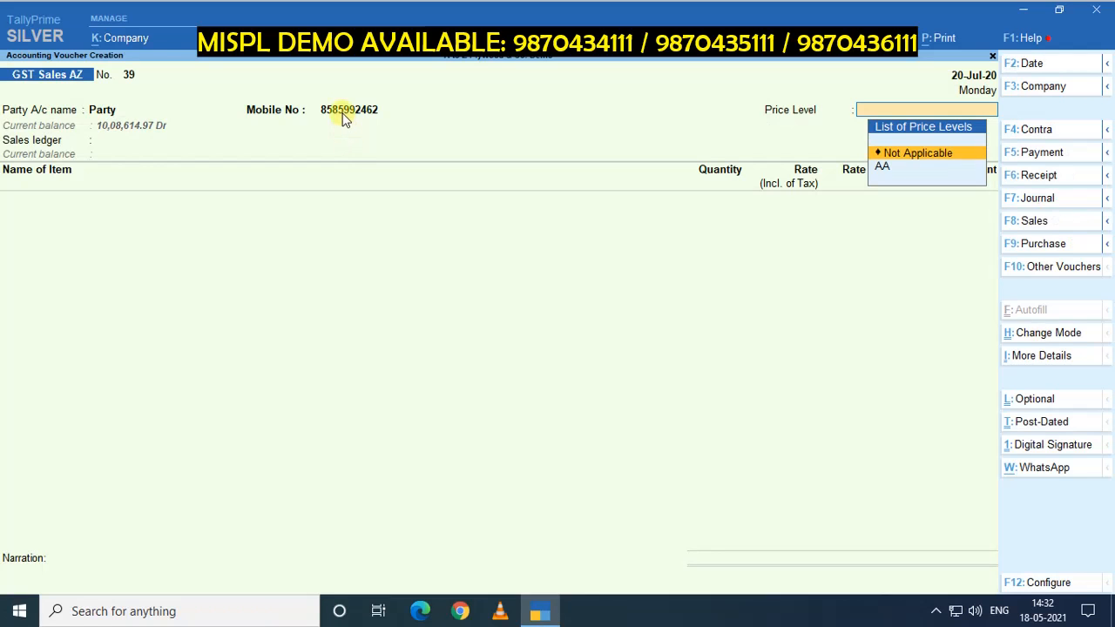
click(344, 115)
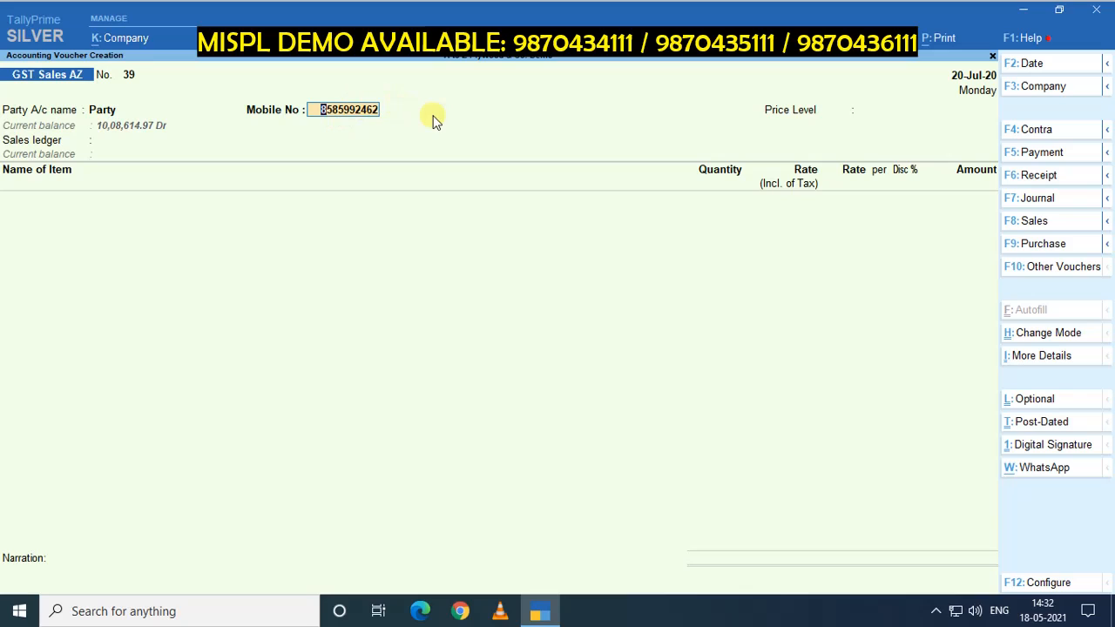
key(Return)
key(Return)
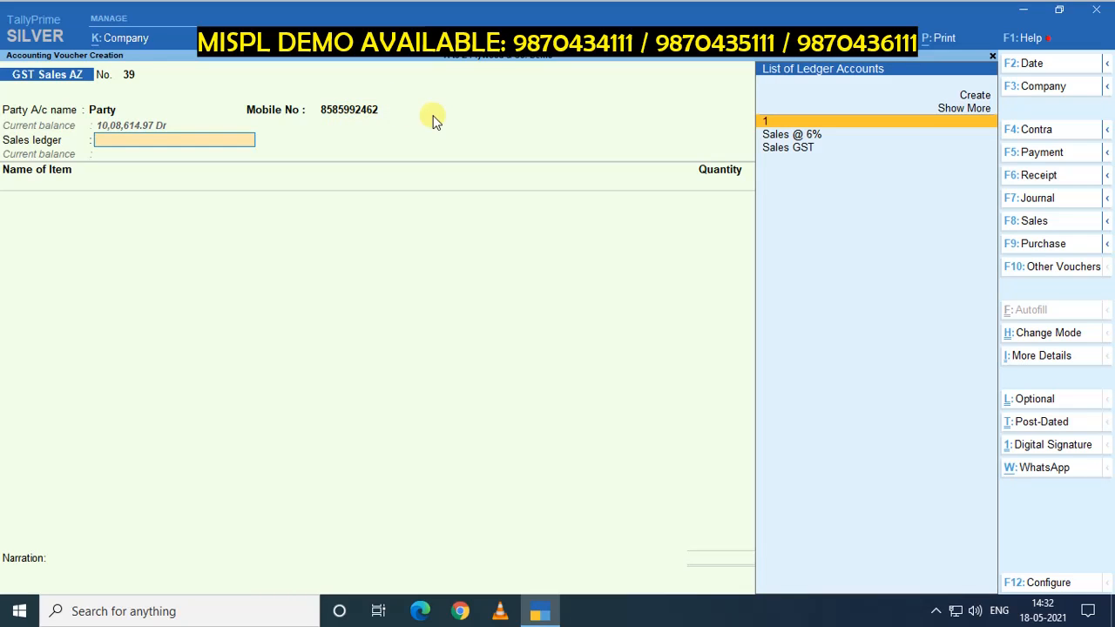
key(Down)
key(Down)
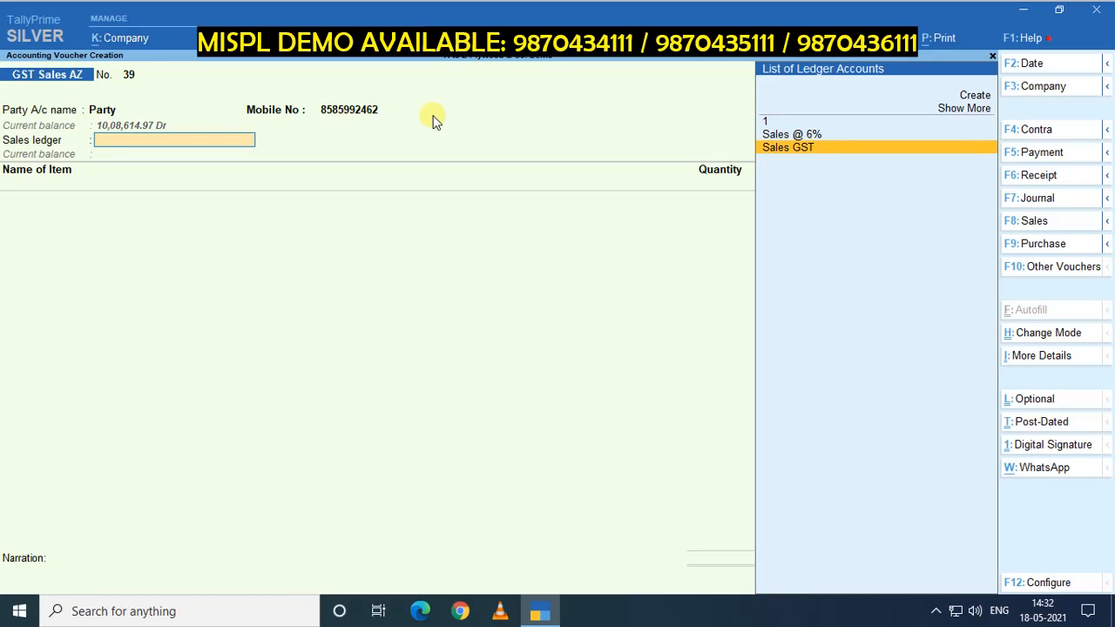
key(Return)
text(Sal)
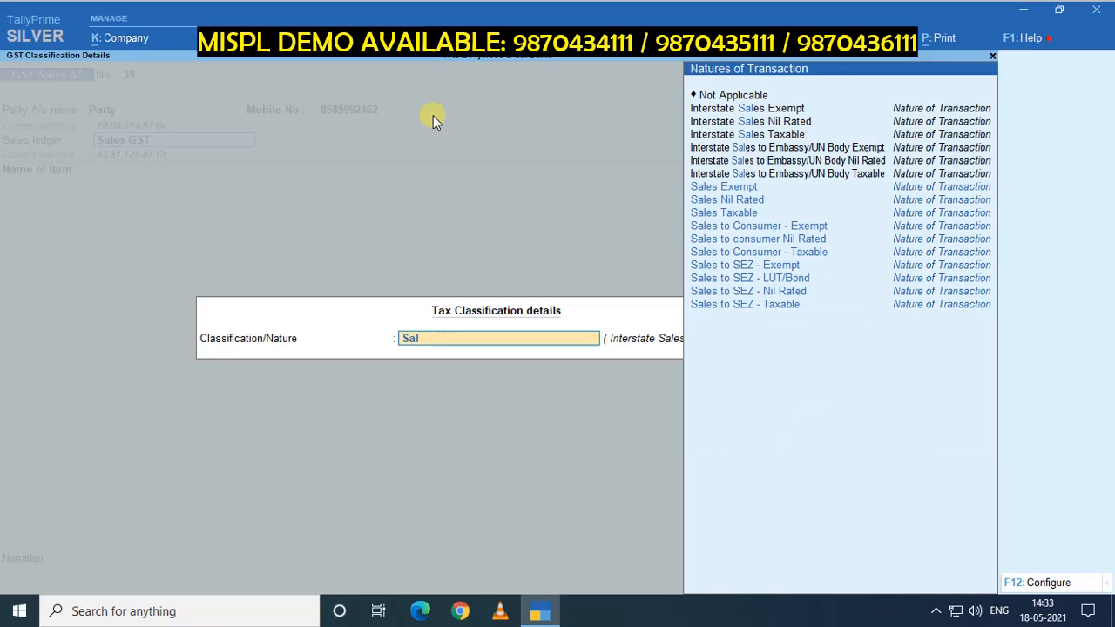
key(Down)
key(Down)
key(Return)
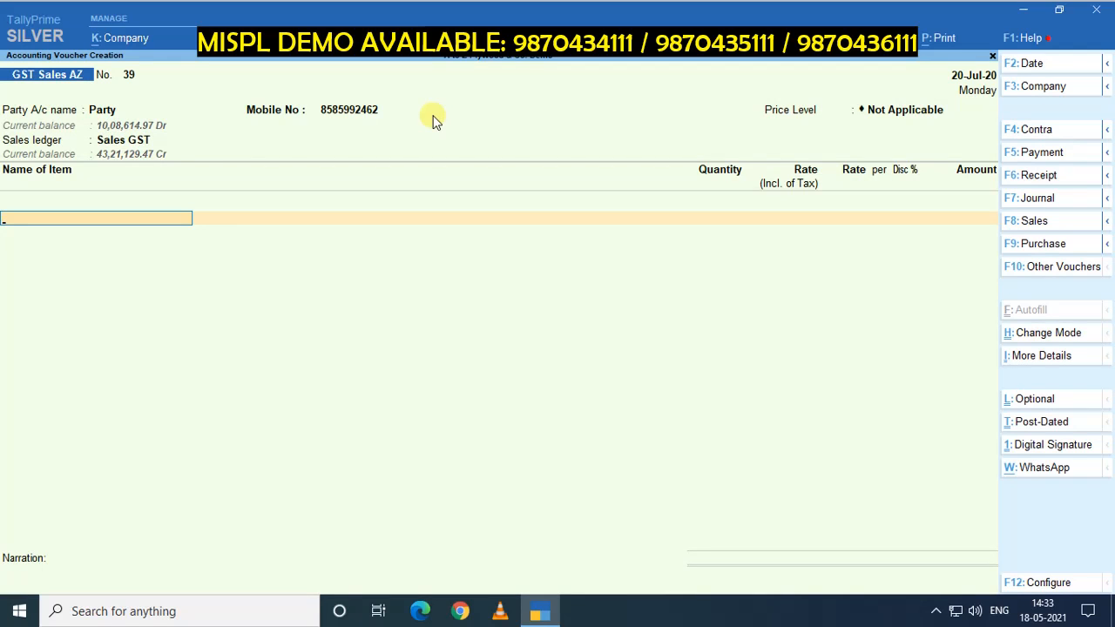
Add 20 nos of Austin Club 12MM 7 x 4 at rate 100 with no discount, and finish the invoice.
key(Down)
key(Down)
key(Down)
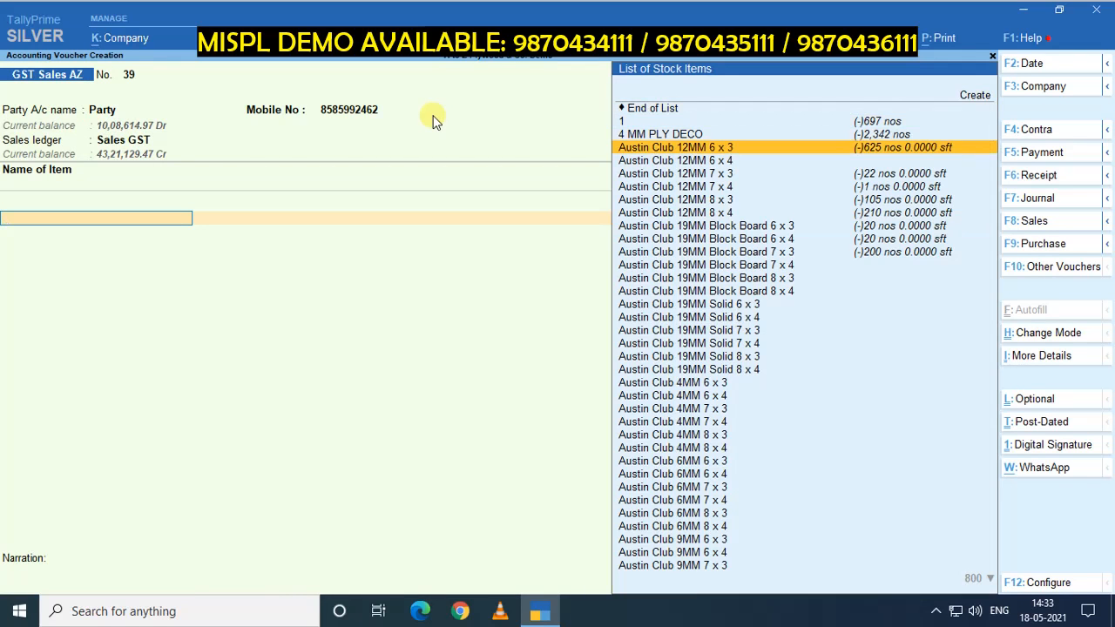
key(Down)
key(Down)
key(Down)
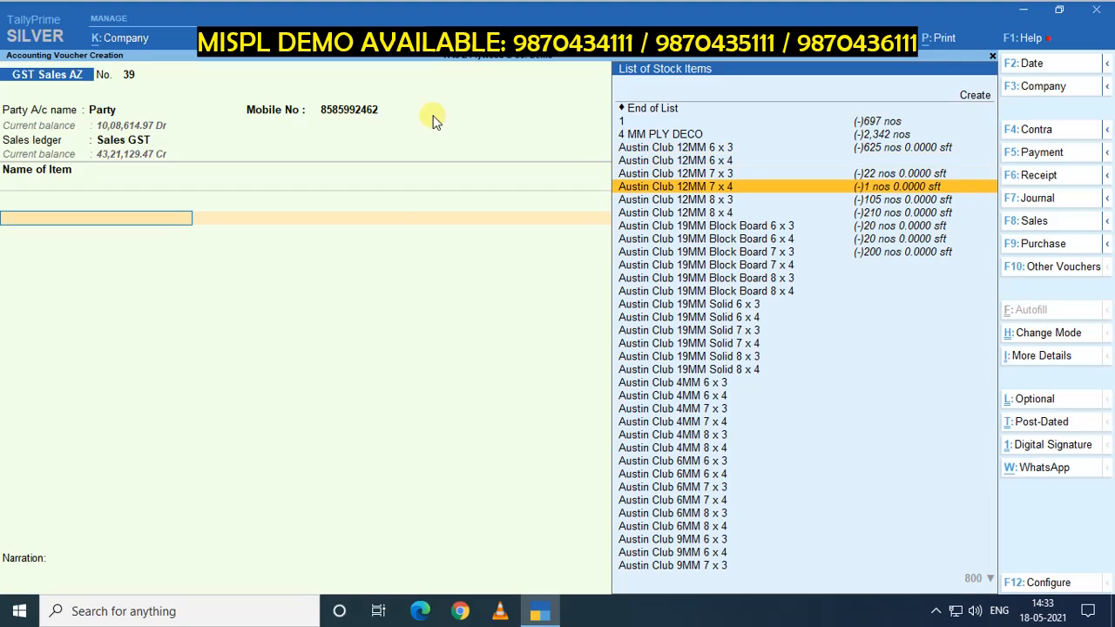
key(Return)
click(432, 114)
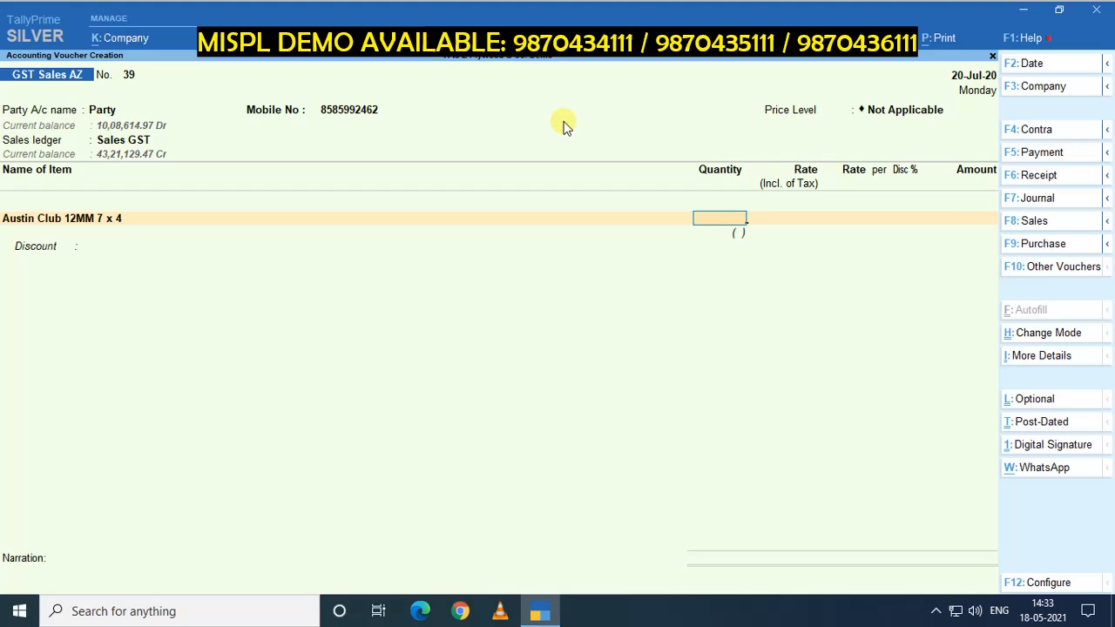
text(20)
key(Return)
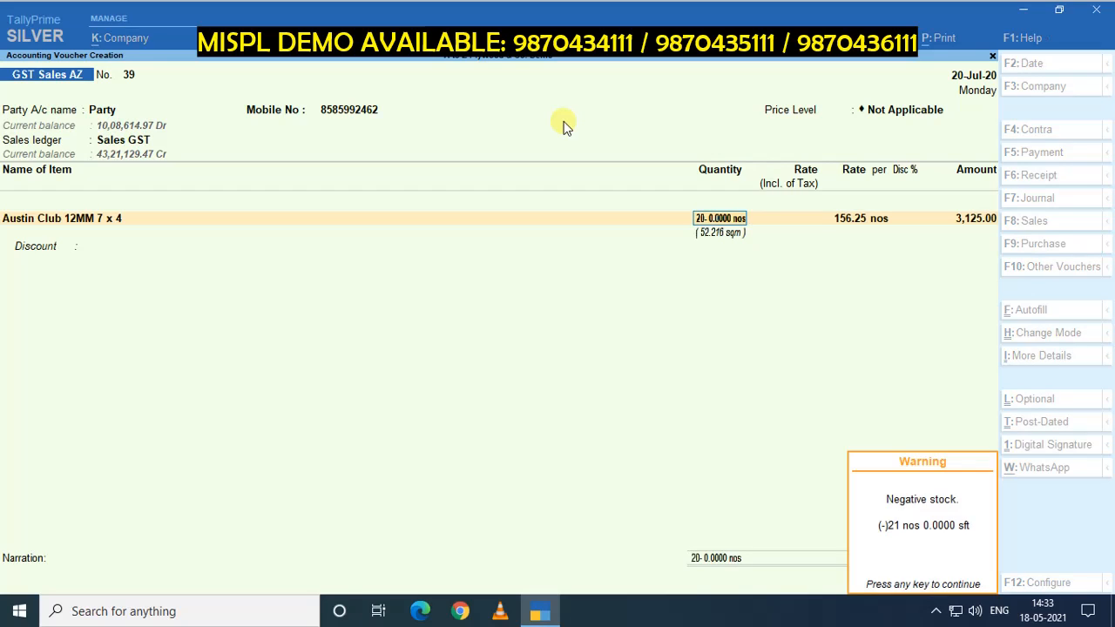
key(Return)
text(100)
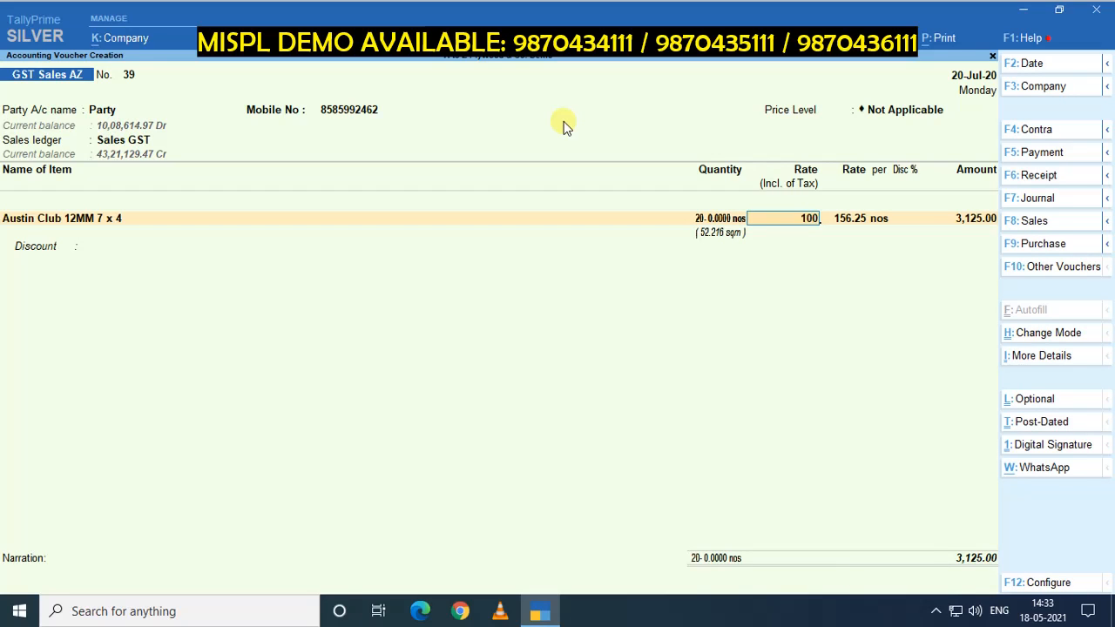
key(Return)
key(Return)
key(Return)
key(Return)
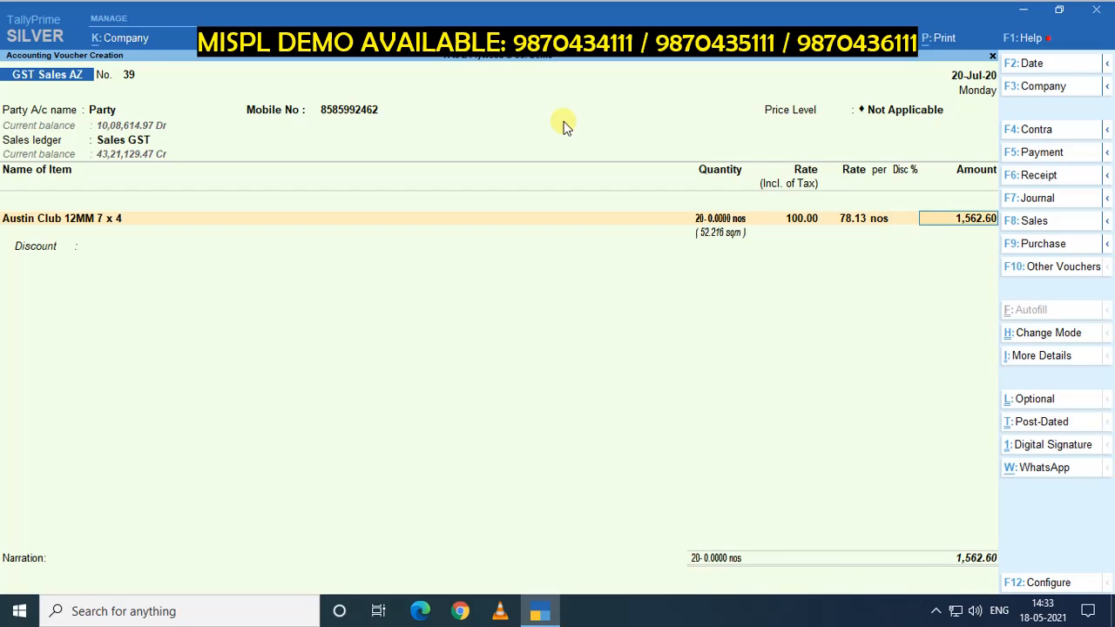
key(Return)
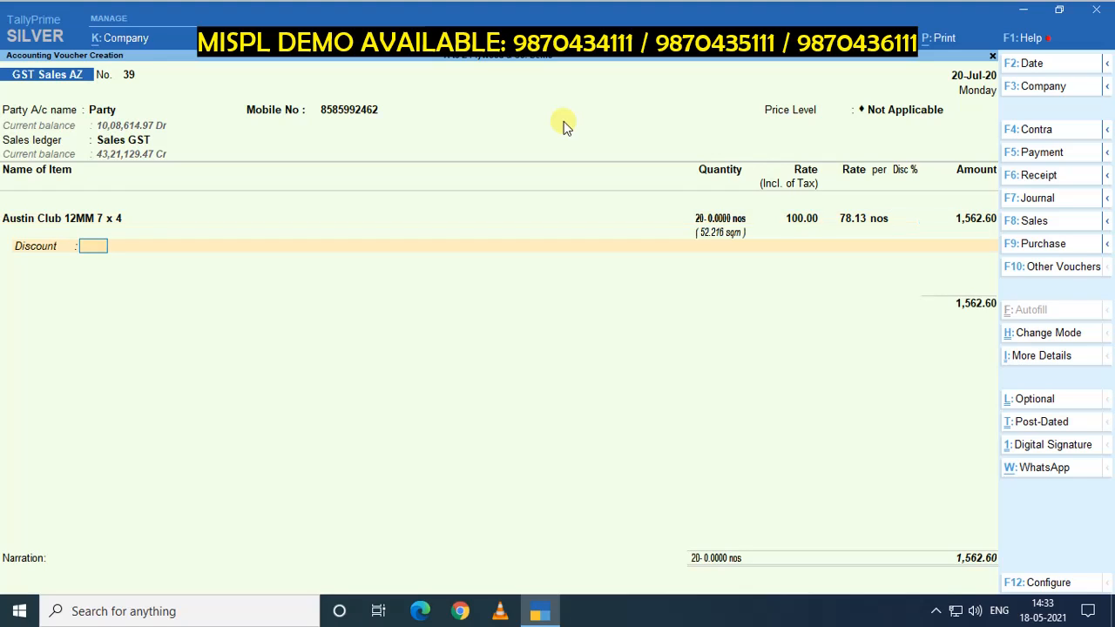
key(Return)
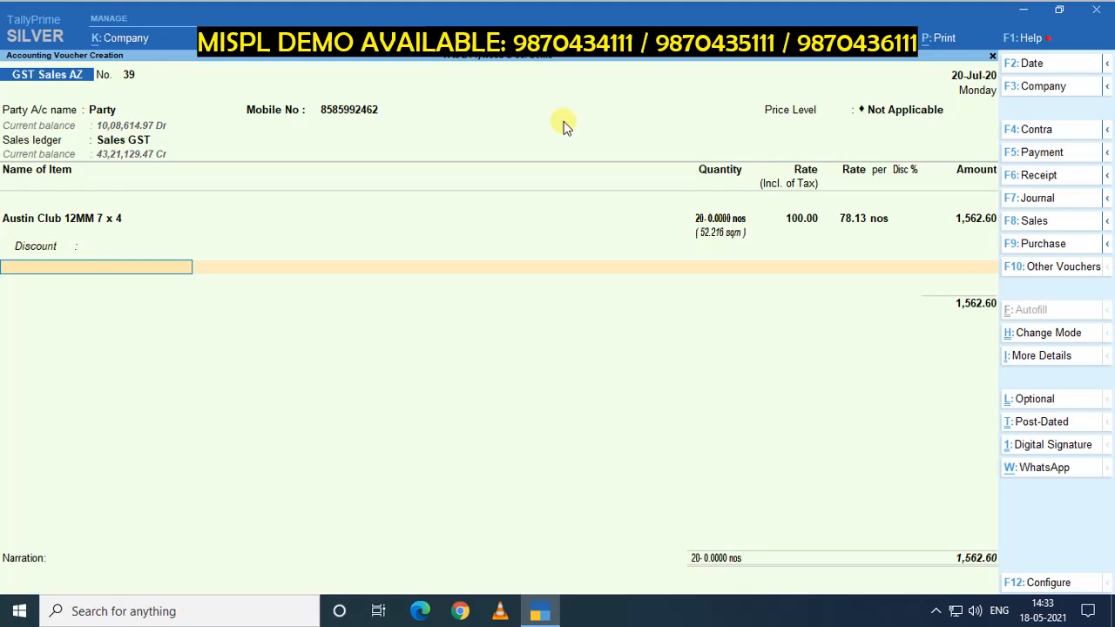
key(Return)
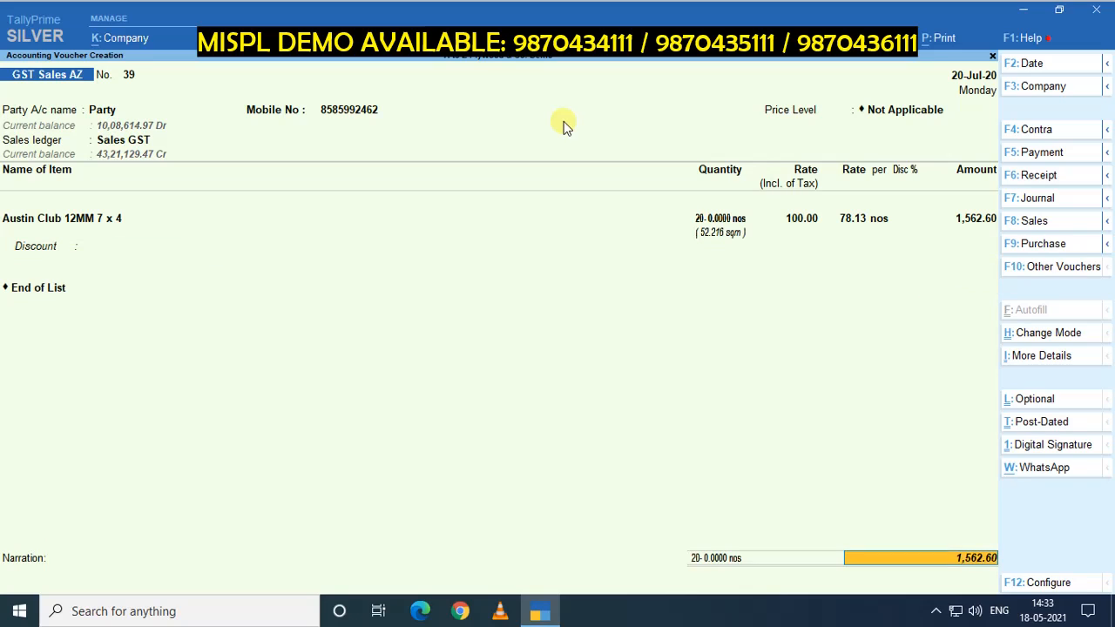
key(Return)
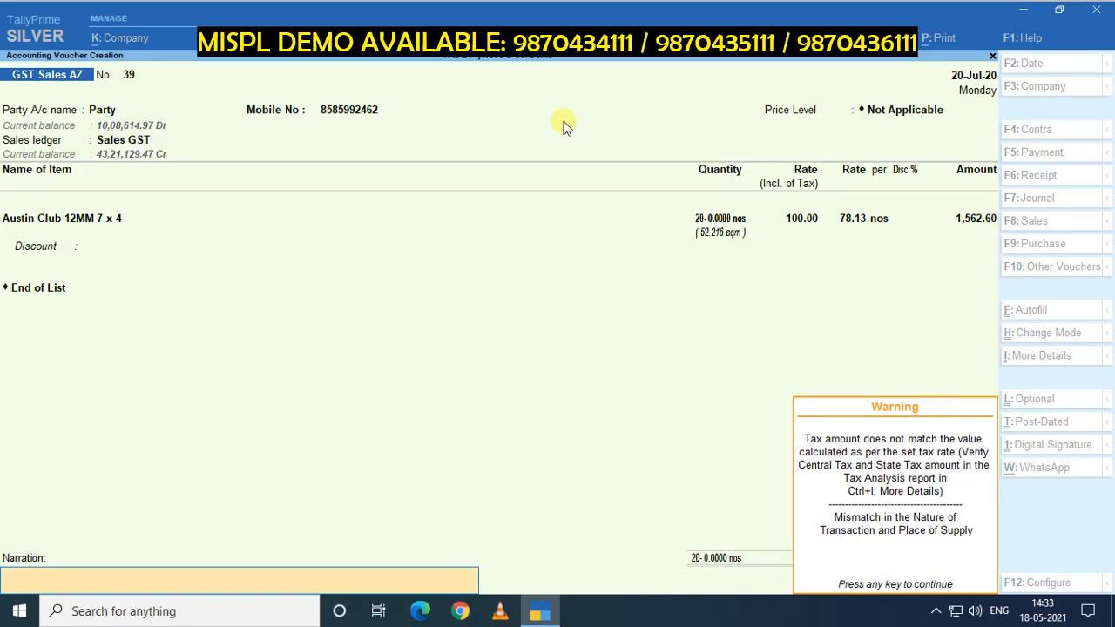
Dismiss the tax mismatch warning and accept the modified tax details.
key(Return)
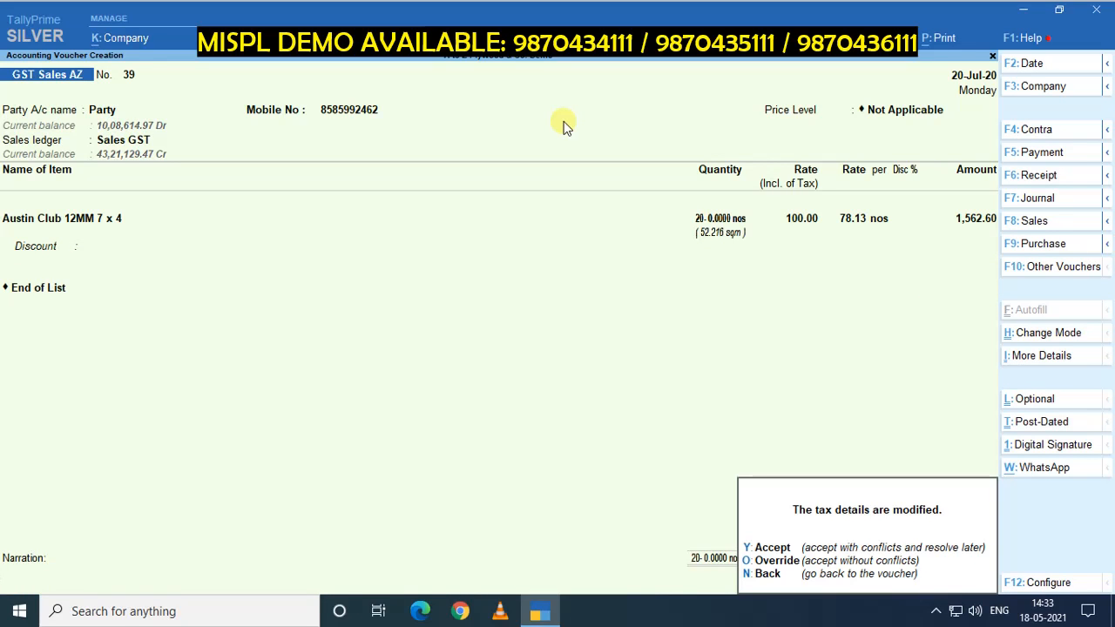
click(764, 547)
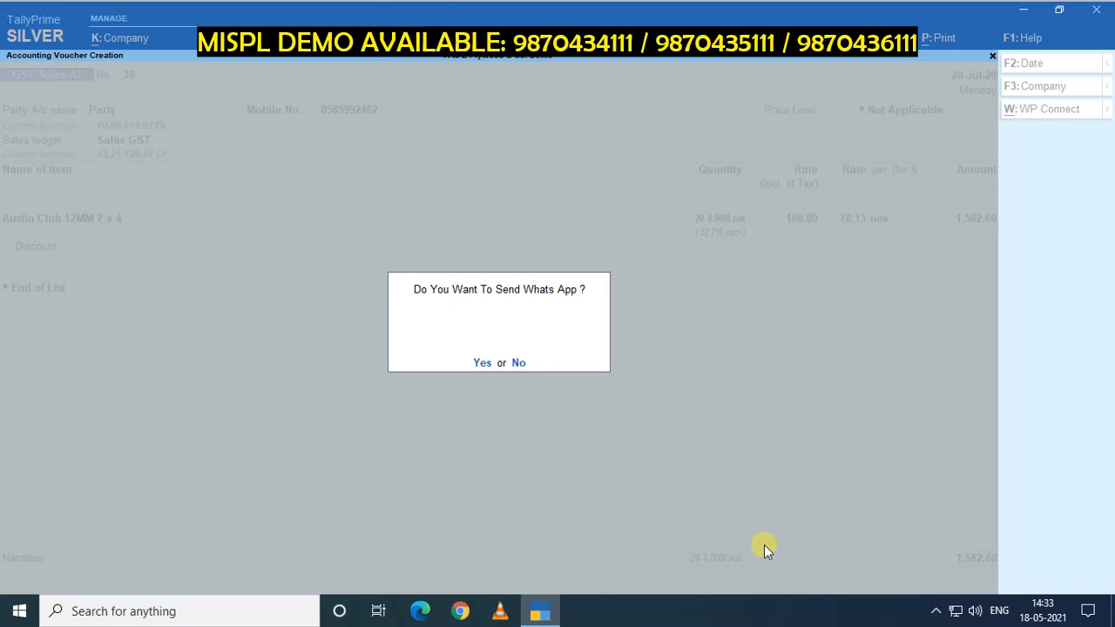
Send voucher 39 on WhatsApp with the FROM. MEGAST INDIA SOLUTIONS PVT.LTD message and save it.
click(483, 364)
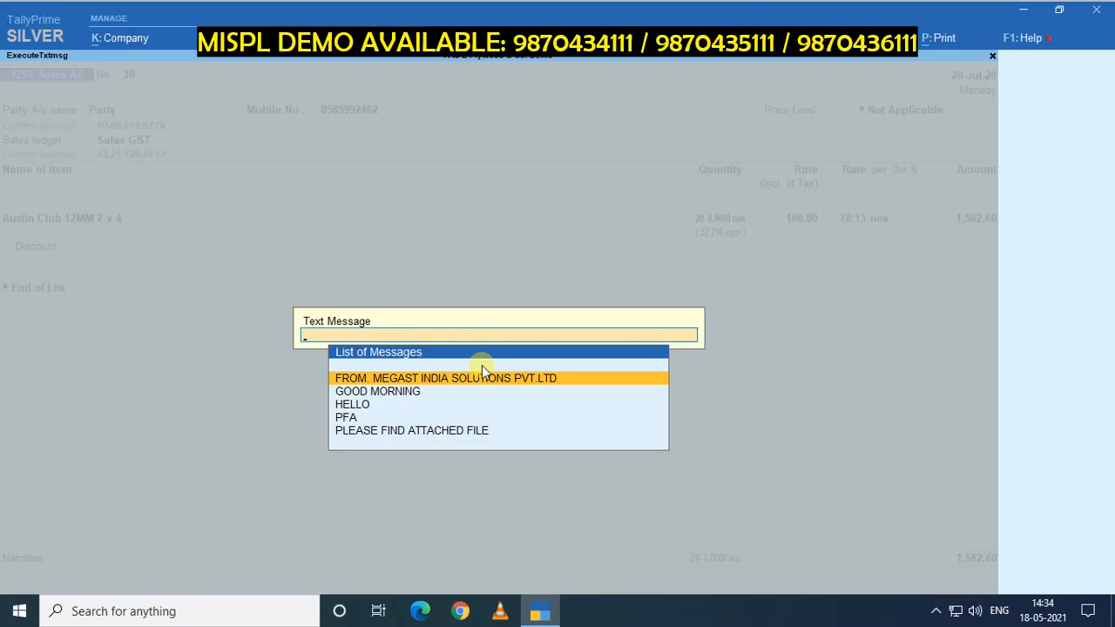
click(482, 366)
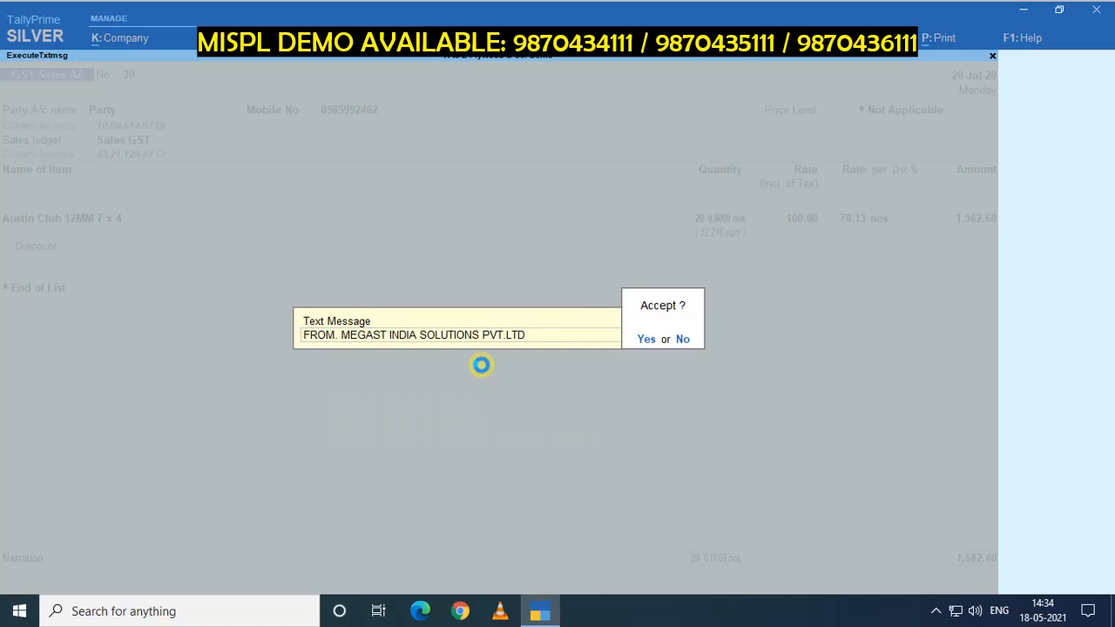
key(Return)
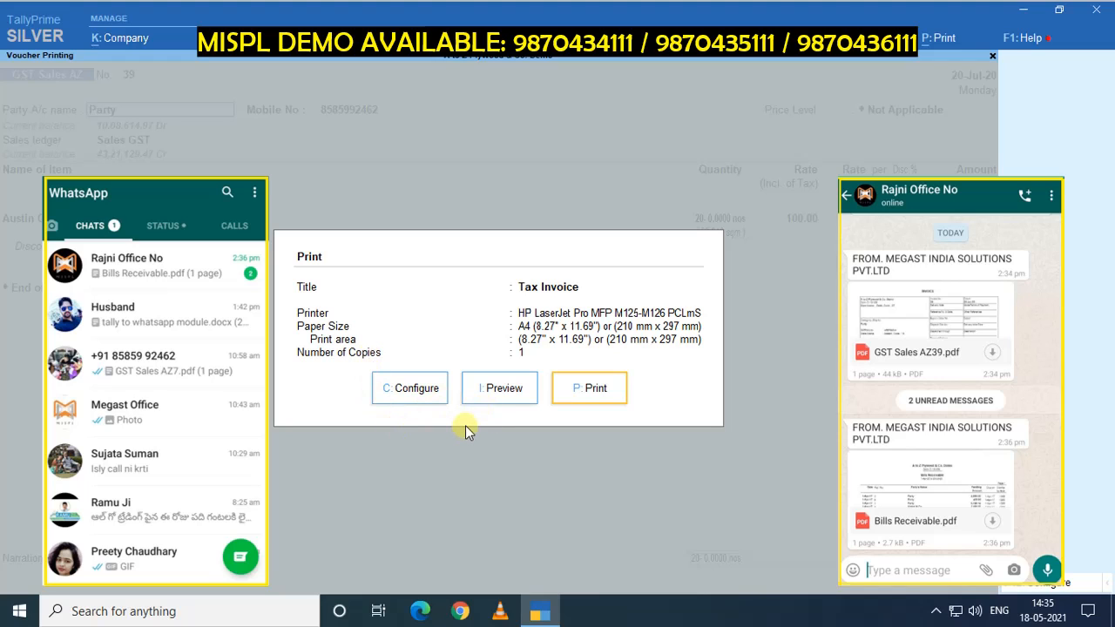
Close the Tax Invoice print options without printing and exit voucher entry.
key(Escape)
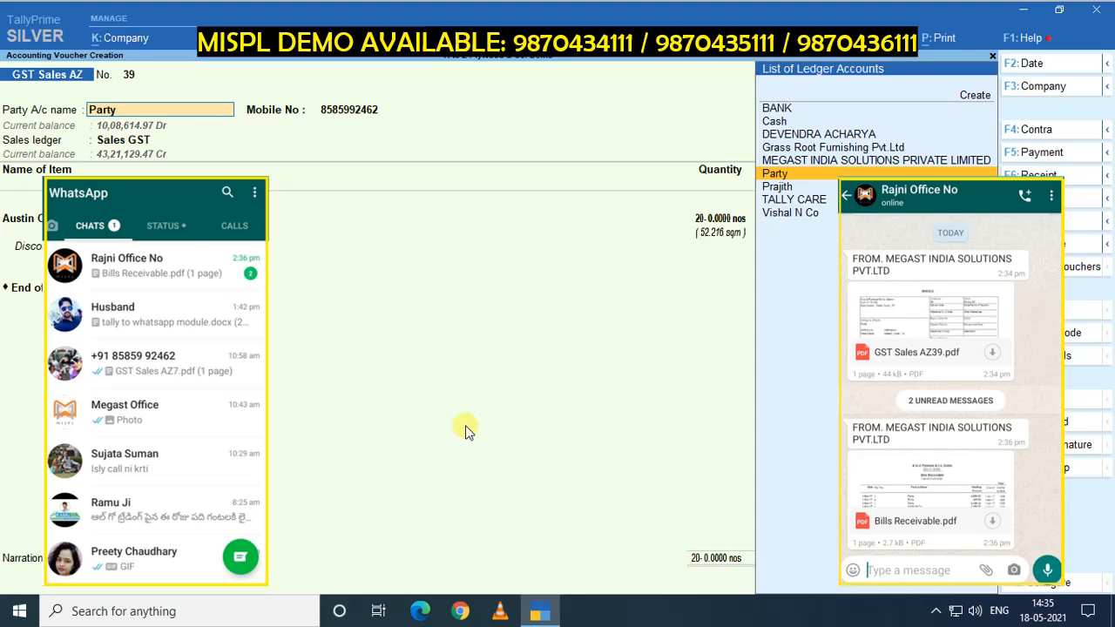
key(Escape)
key(Escape)
key(Escape)
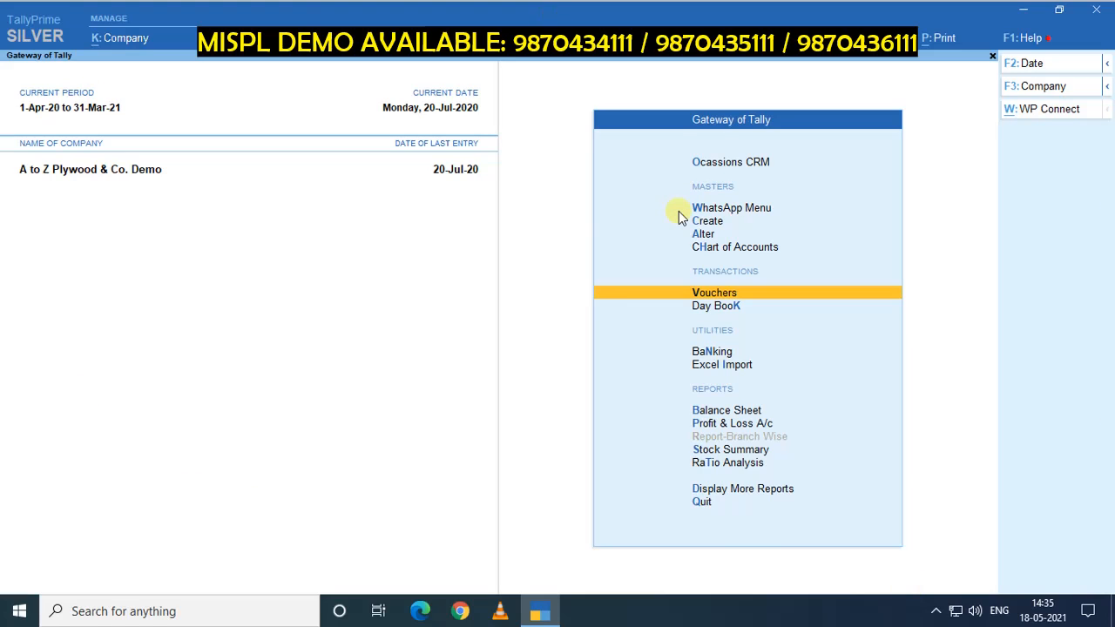
Navigate from the Gateway of Tally into More Reports > Statements of Accounts.
key(Down)
key(Down)
key(Down)
key(Down)
key(Down)
key(Up)
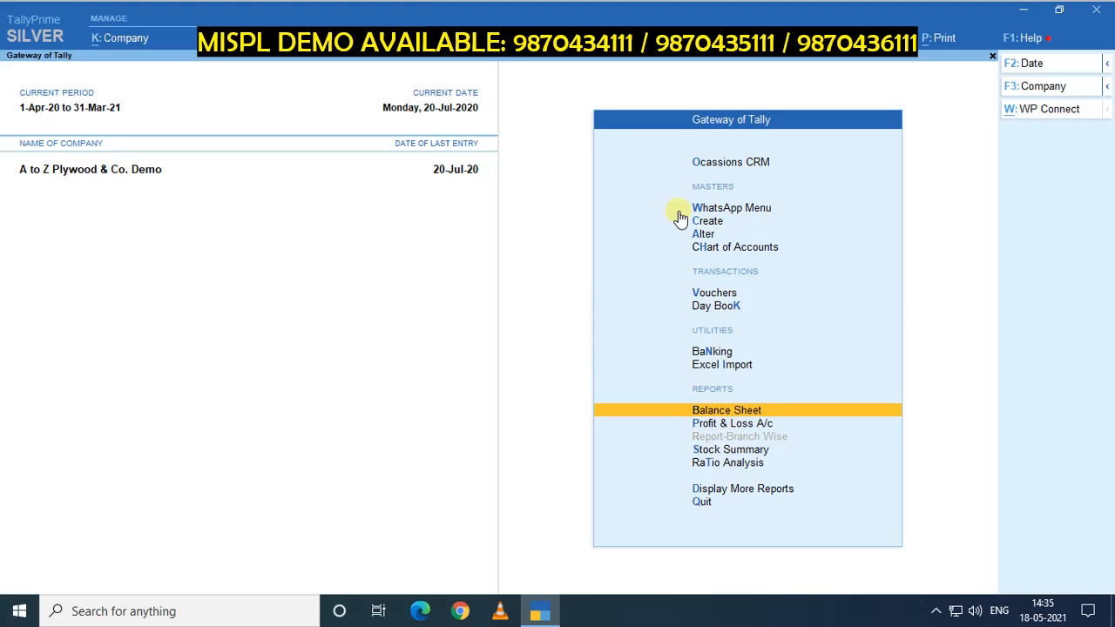
key(Down)
key(Up)
key(Down)
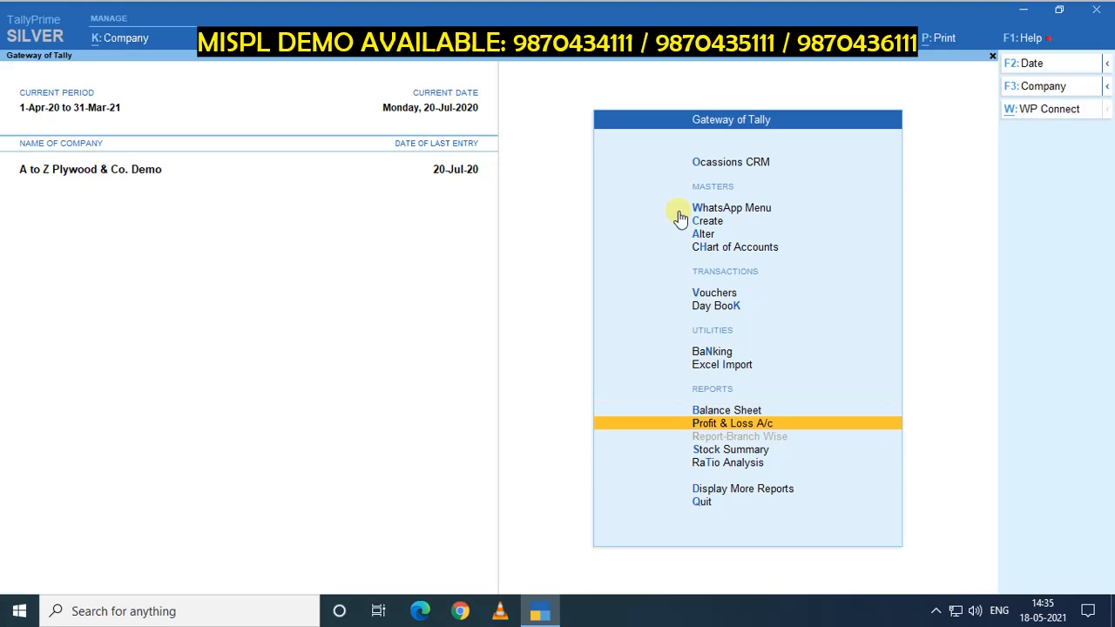
key(Down)
key(Down)
key(Up)
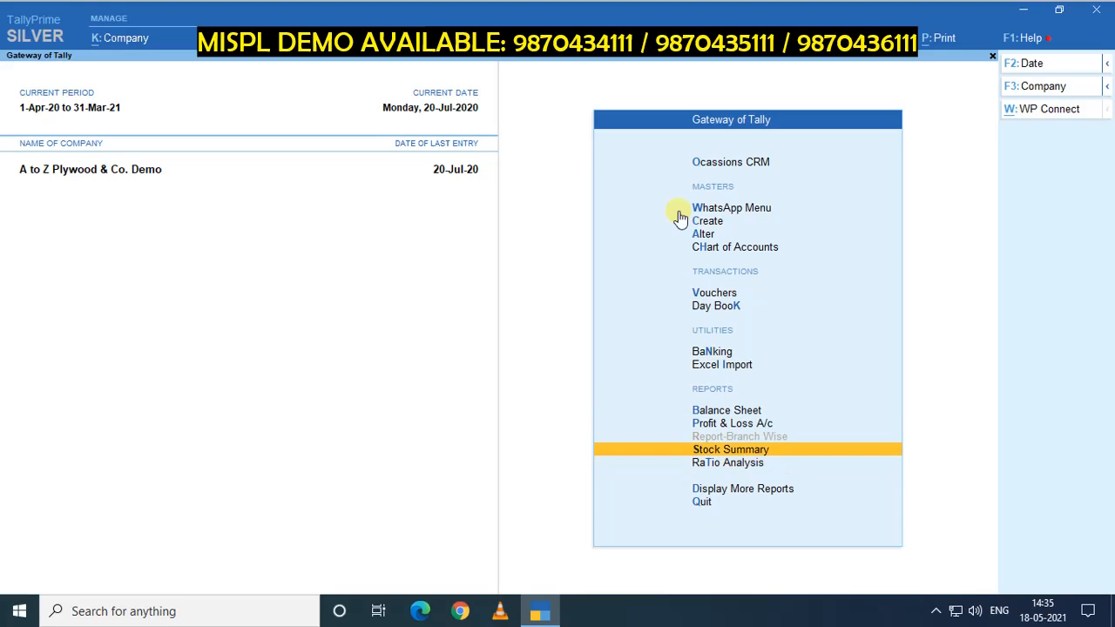
key(Up)
key(Down)
key(Down)
key(Down)
key(Down)
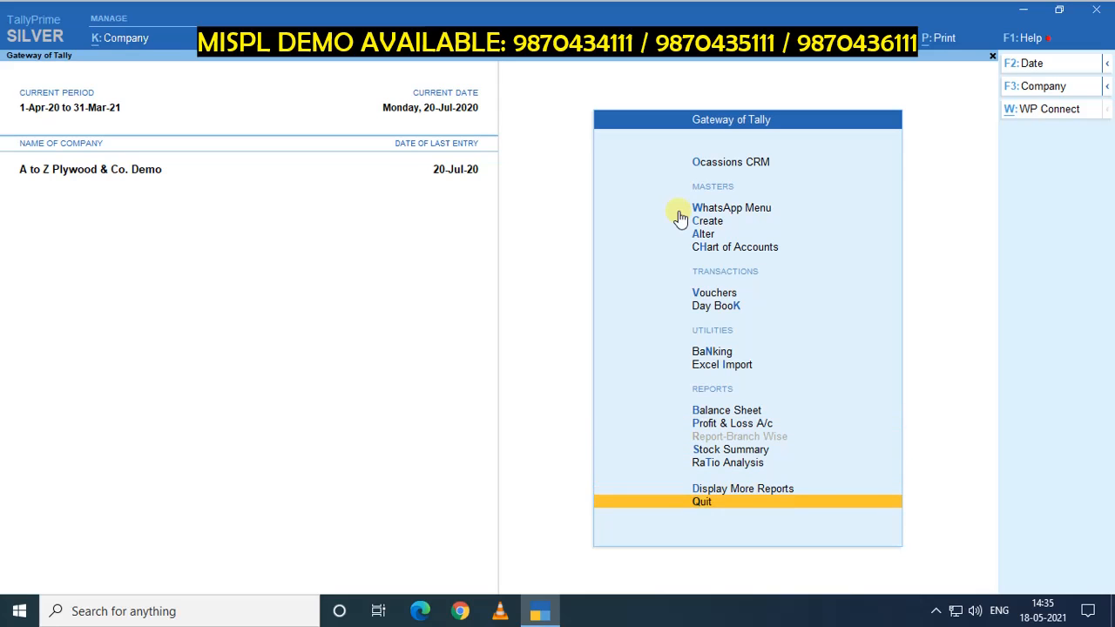
key(Up)
key(Return)
key(Down)
key(Down)
key(Down)
key(Down)
key(Down)
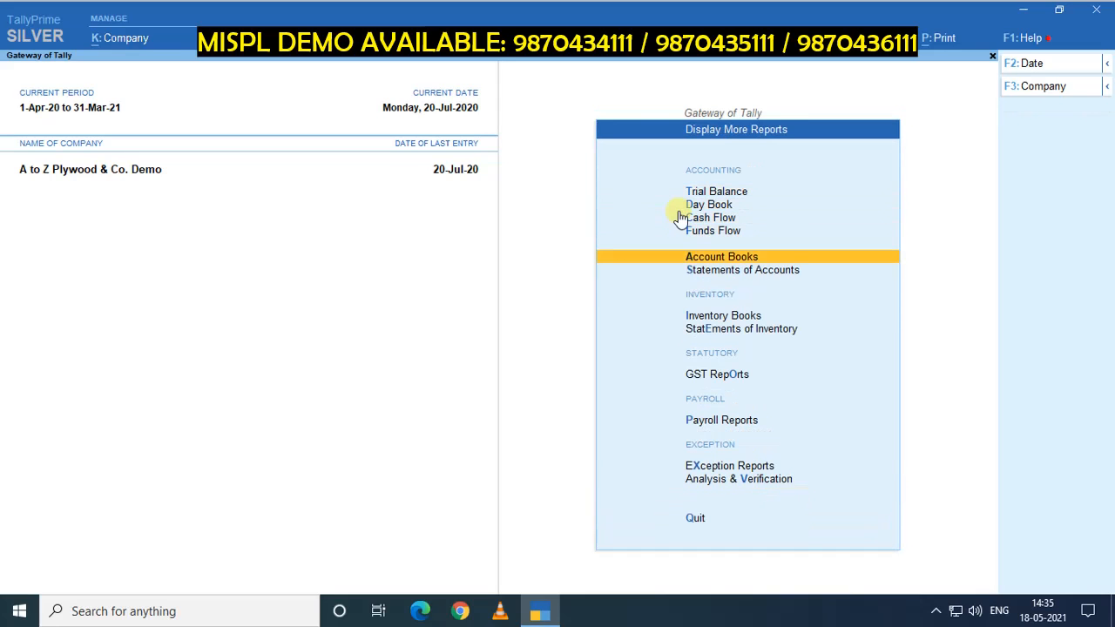
key(Return)
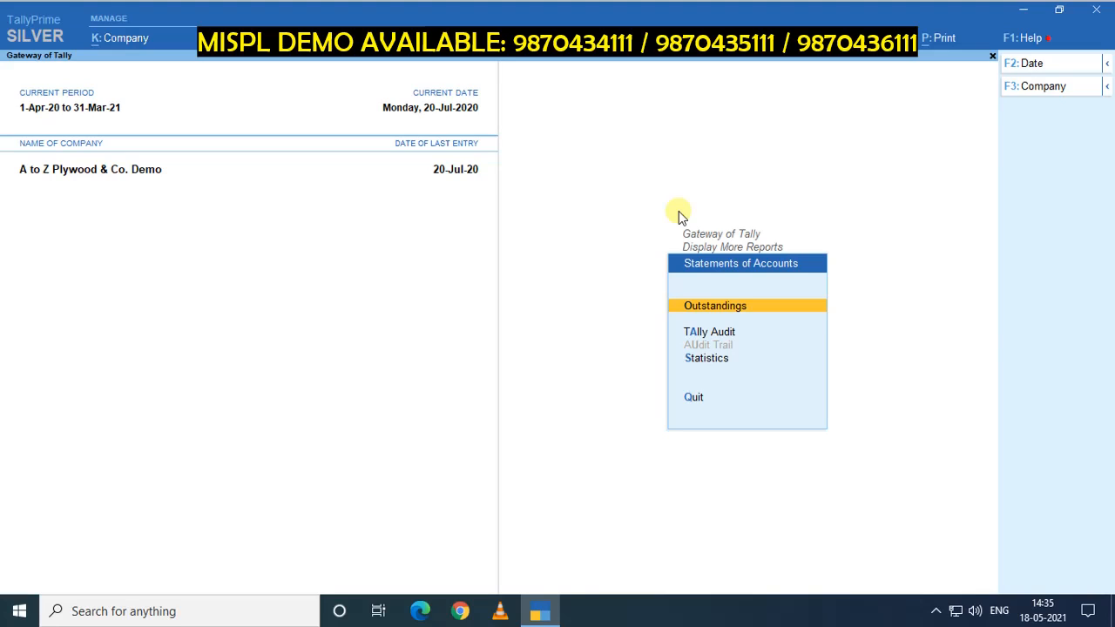
Go into Outstandings and open the Bills Receivable report, backing out of Bills Payable.
key(Down)
key(Up)
key(Return)
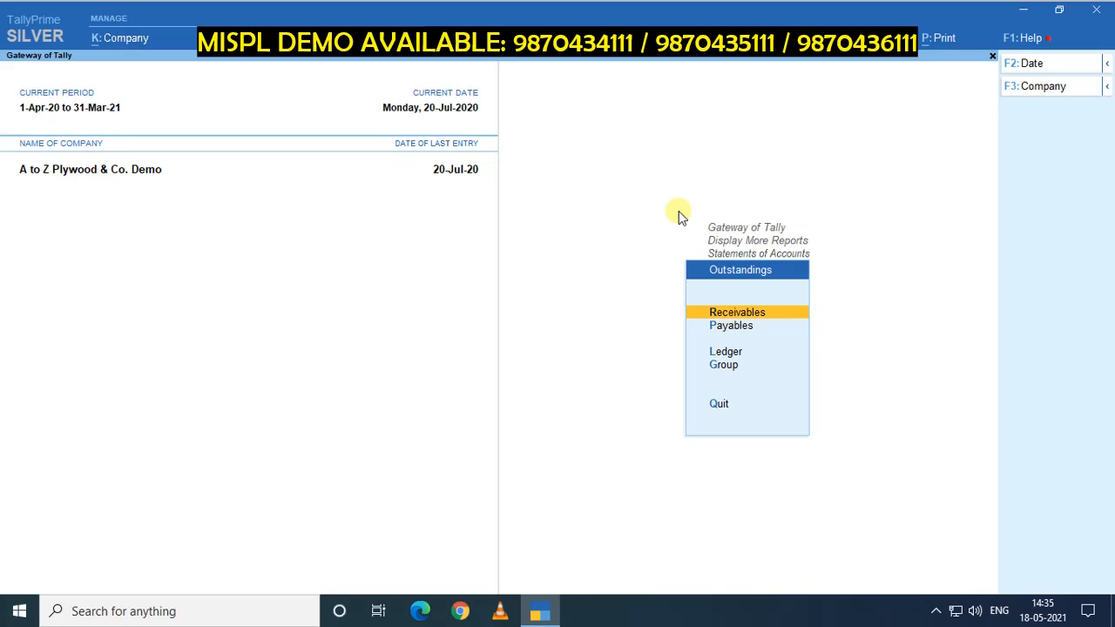
key(Down)
key(Return)
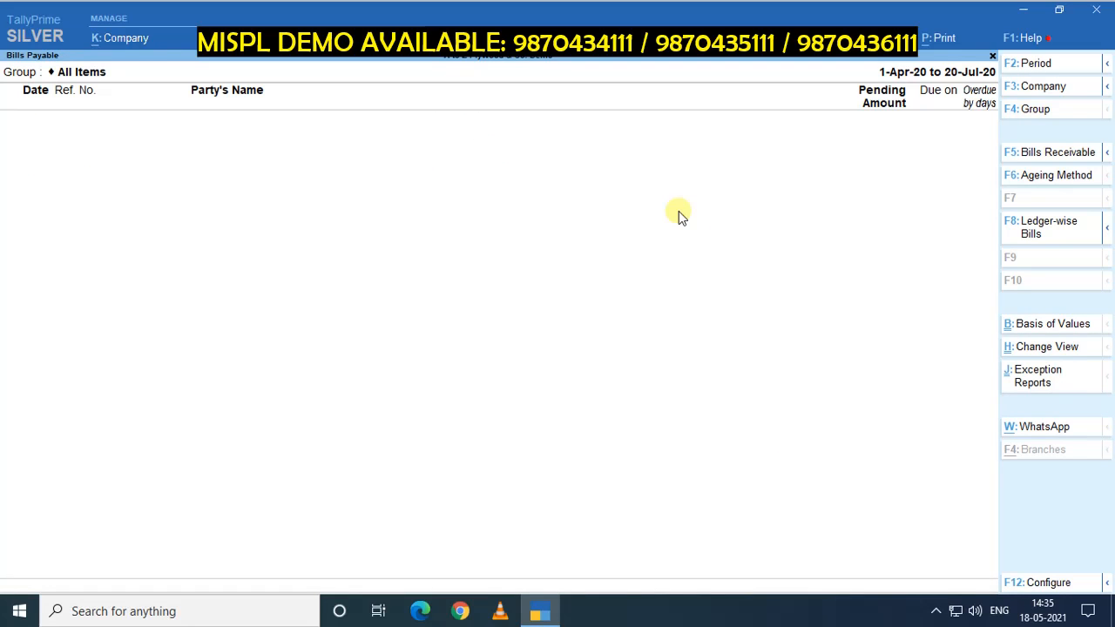
key(Escape)
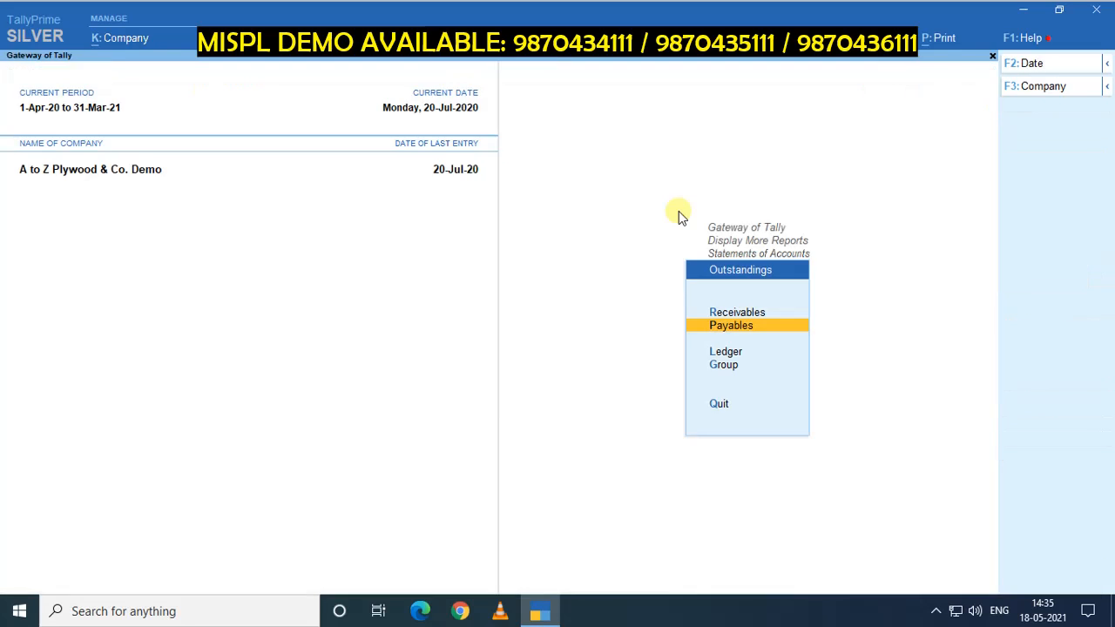
key(Down)
key(Up)
key(Up)
key(Return)
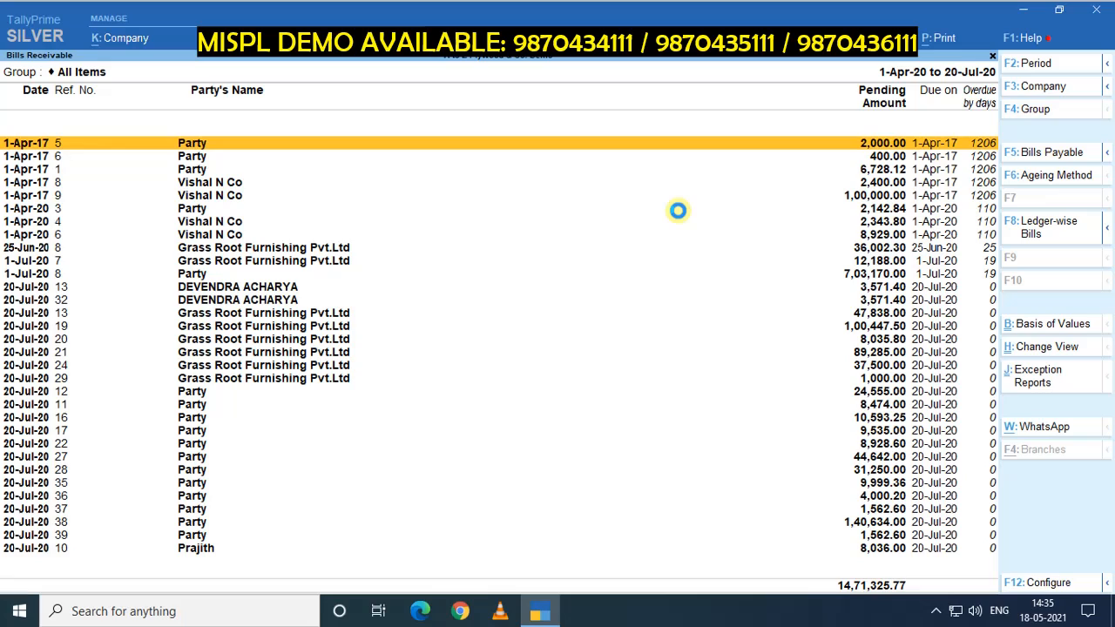
Share the report via WhatsApp to the saved customer number with the FROM. MEGAST INDIA SOLUTIONS PVT.LTD message.
click(1042, 428)
key(Down)
key(Down)
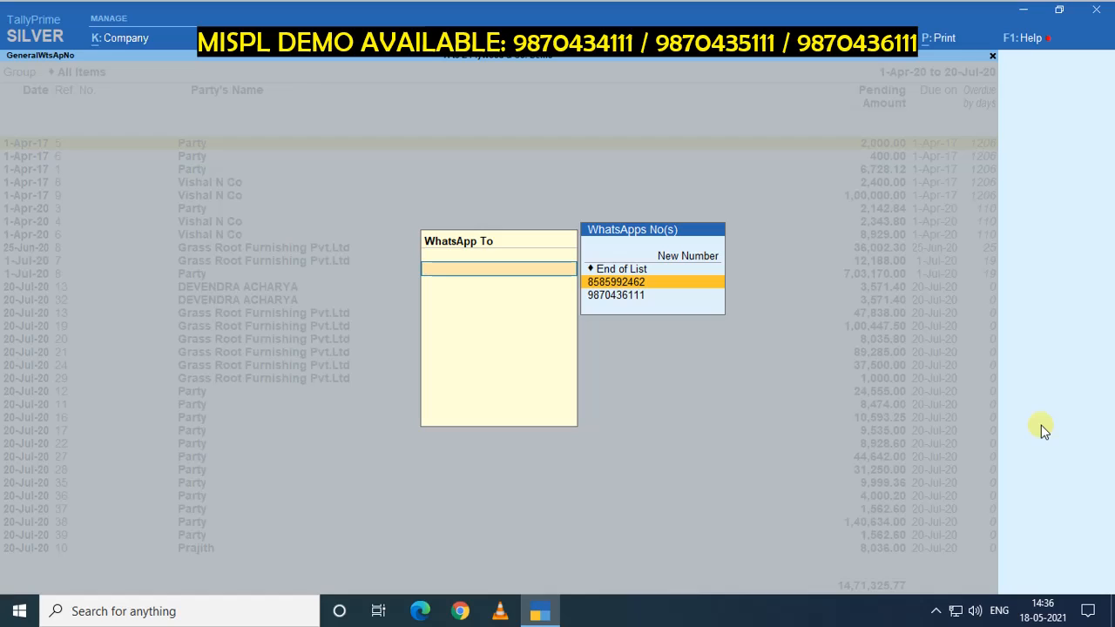
key(Return)
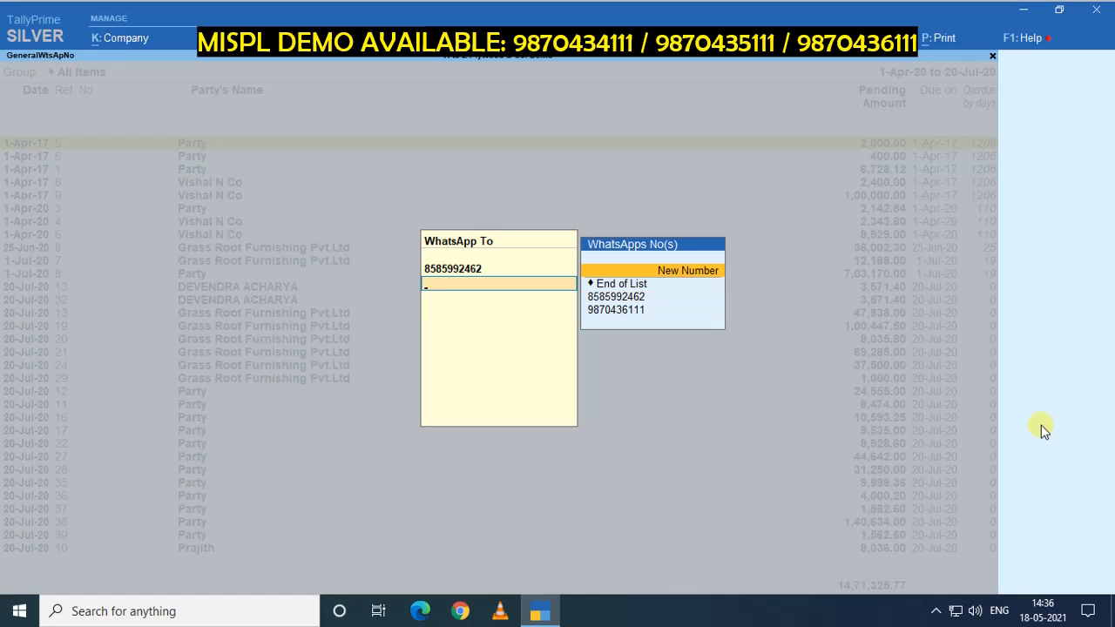
key(Down)
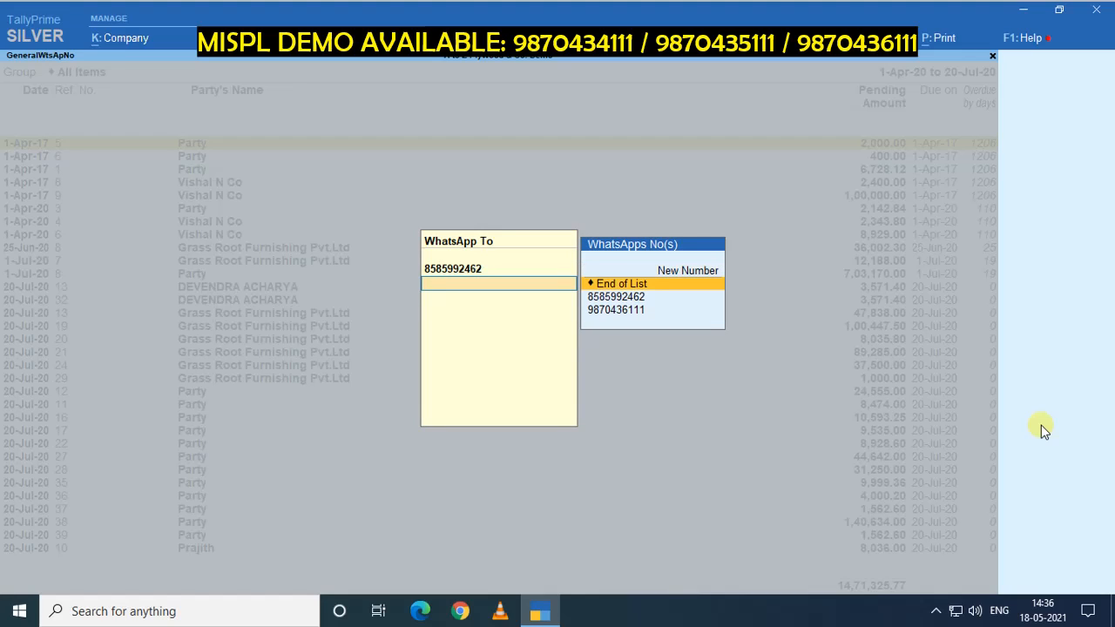
key(Return)
key(y)
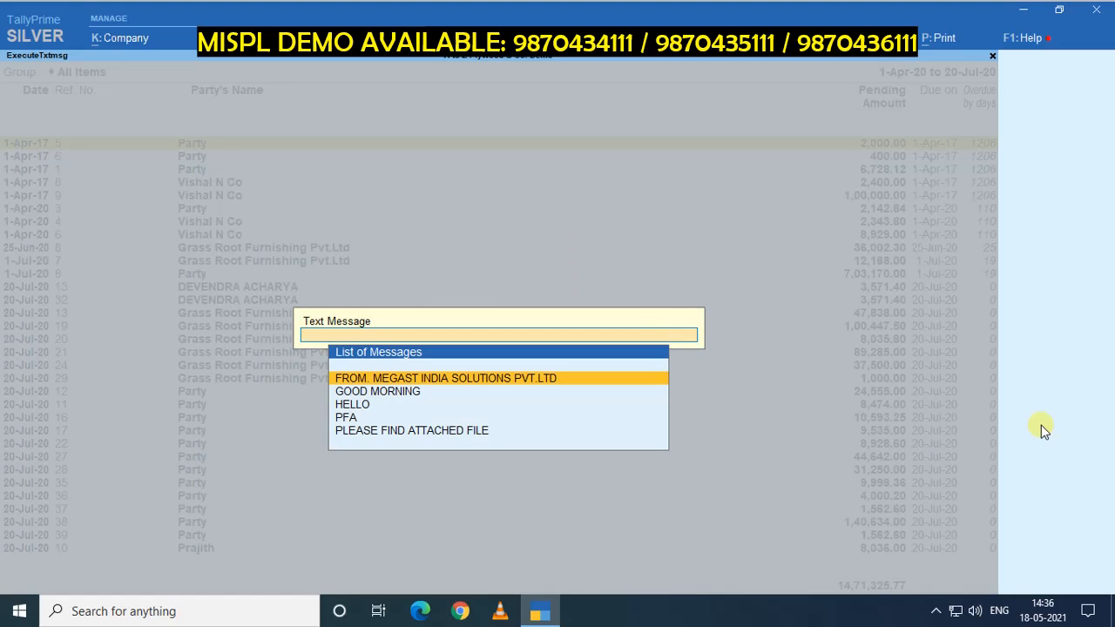
key(Return)
Generate and send the report PDF, overwriting Bills Receivable.pdf, then back out of the report.
key(y)
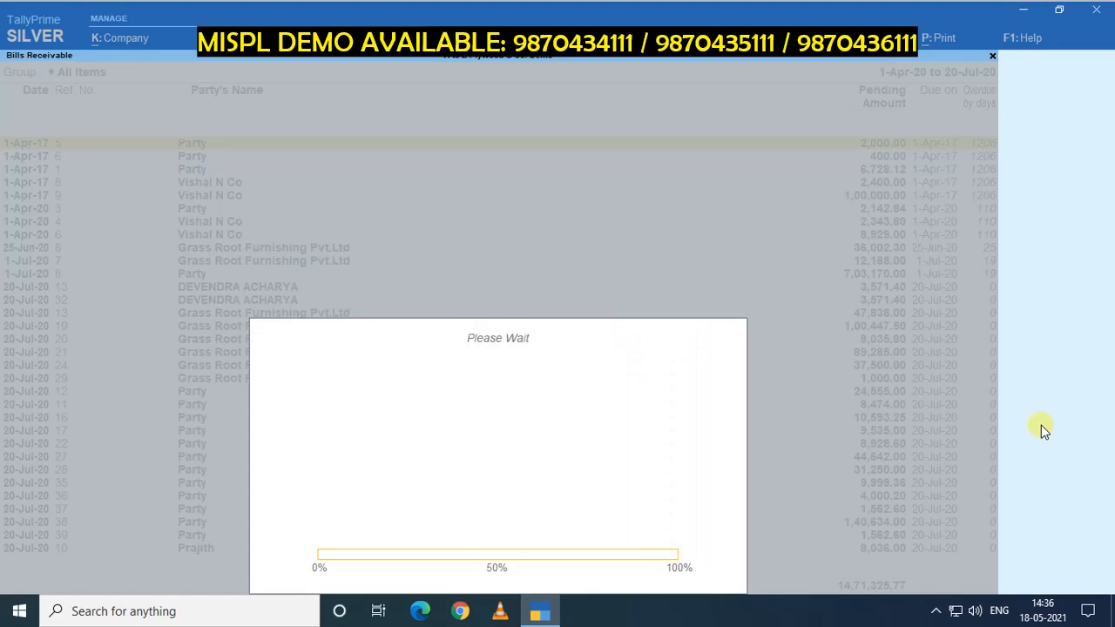
key(y)
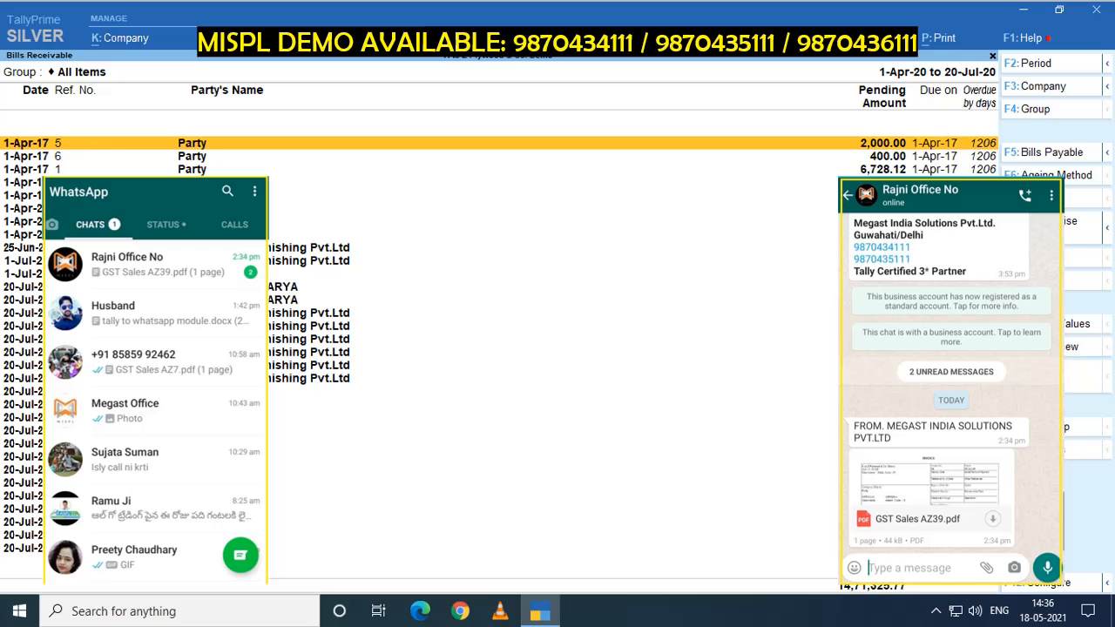
key(Escape)
key(Escape)
key(Escape)
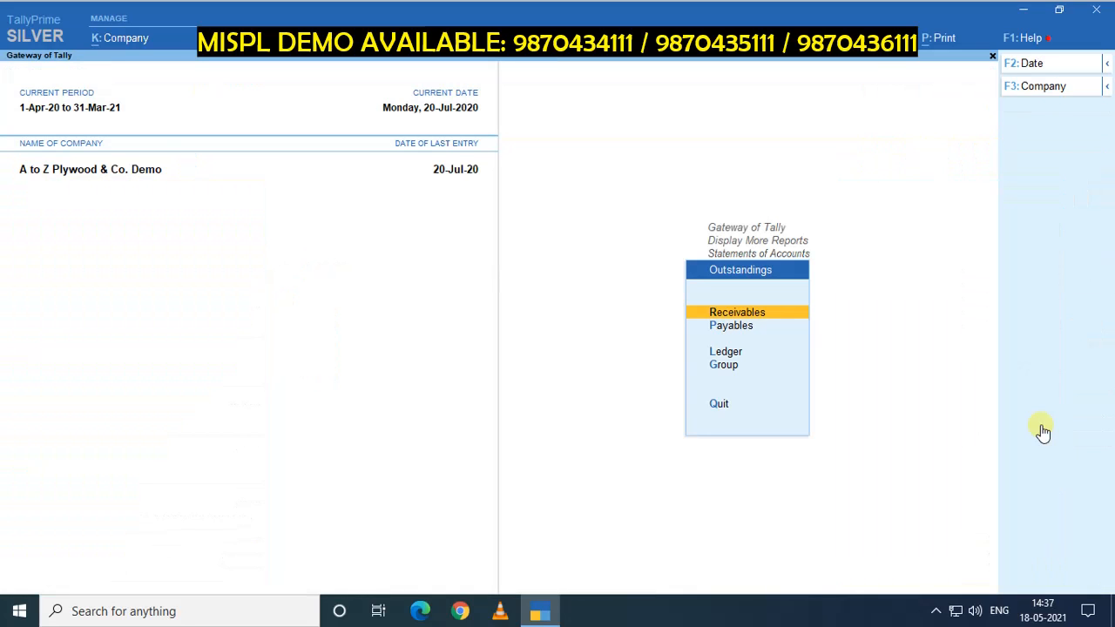
key(Escape)
key(Escape)
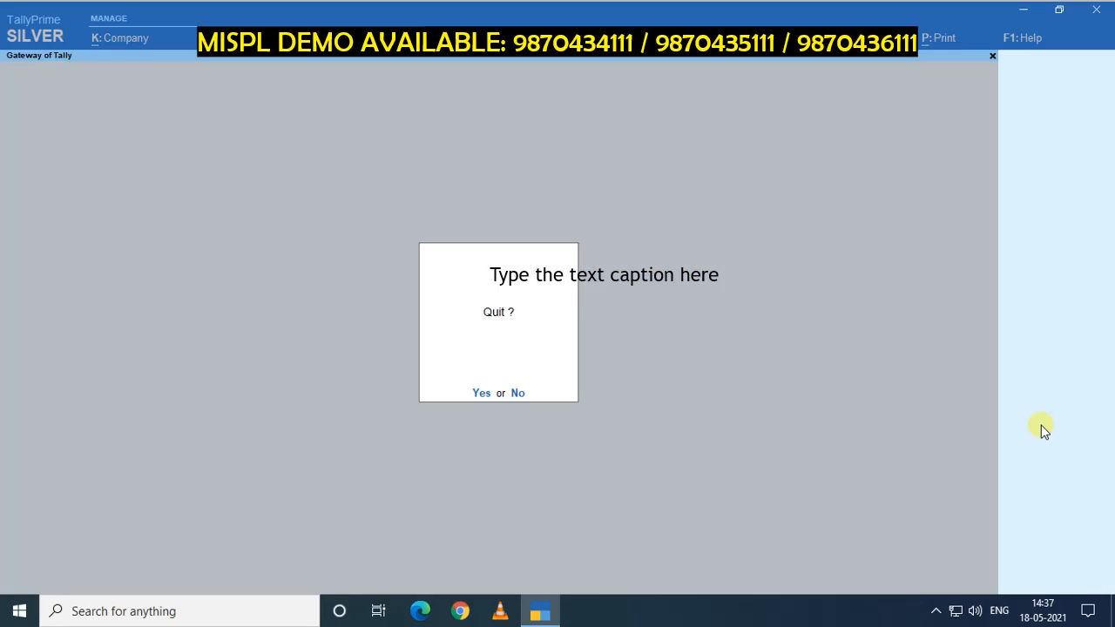
key(Escape)
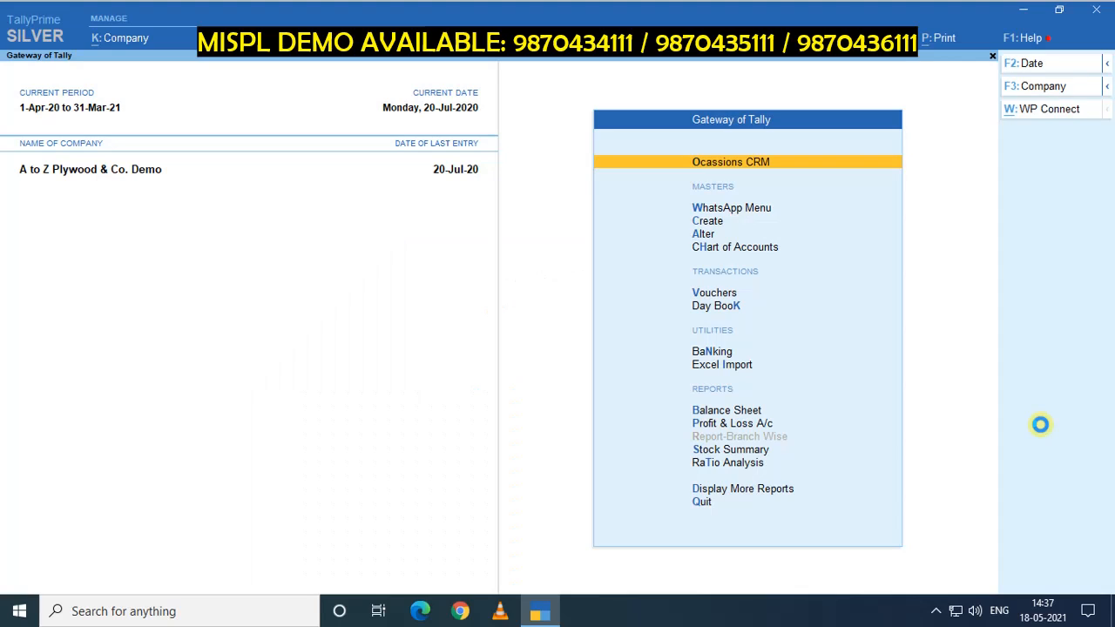